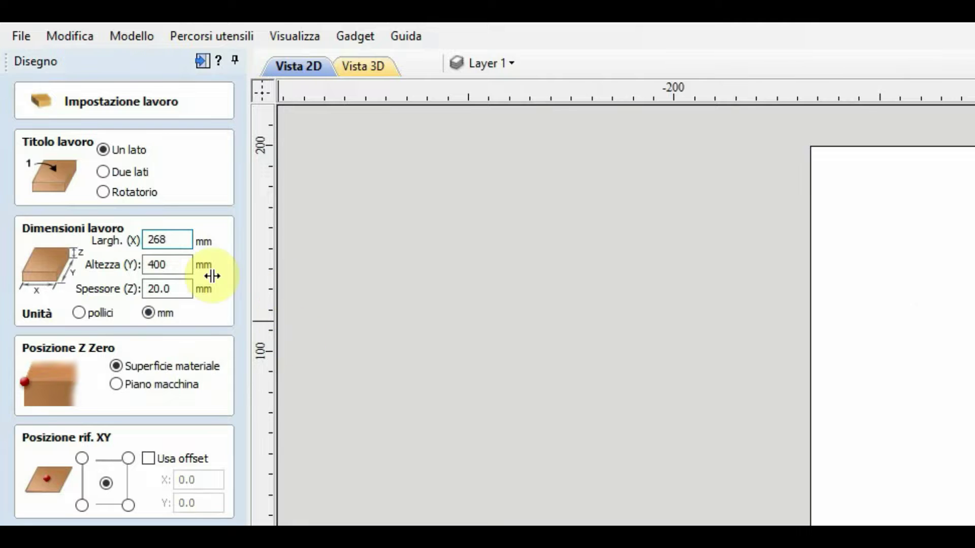
- Set the job height (Y) to 198 mm and confirm the job setup with a thickness of 20 mm
{"action": "double_click", "coordinate": [183, 264]}
{"action": "type", "text": "198"}
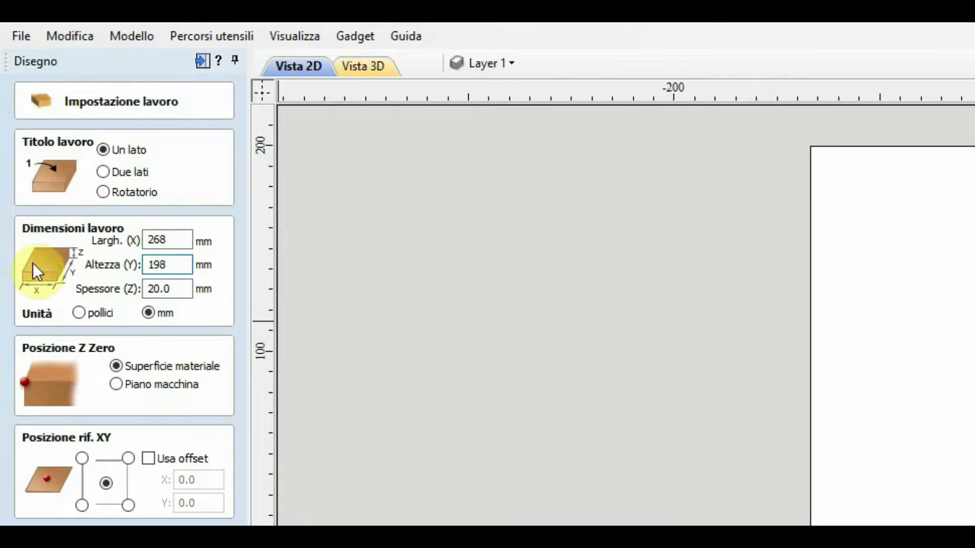
{"action": "key", "text": "Return"}
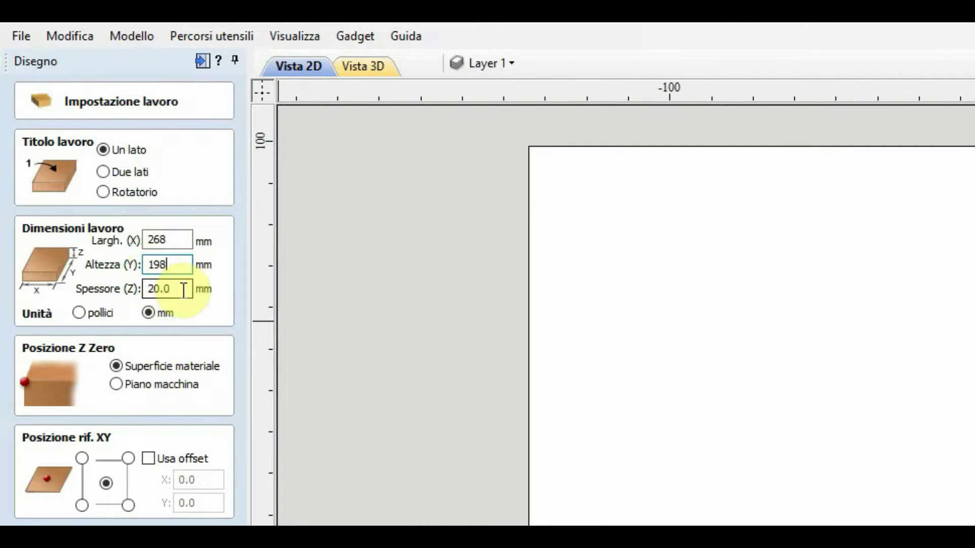
{"action": "left_click", "coordinate": [183, 287]}
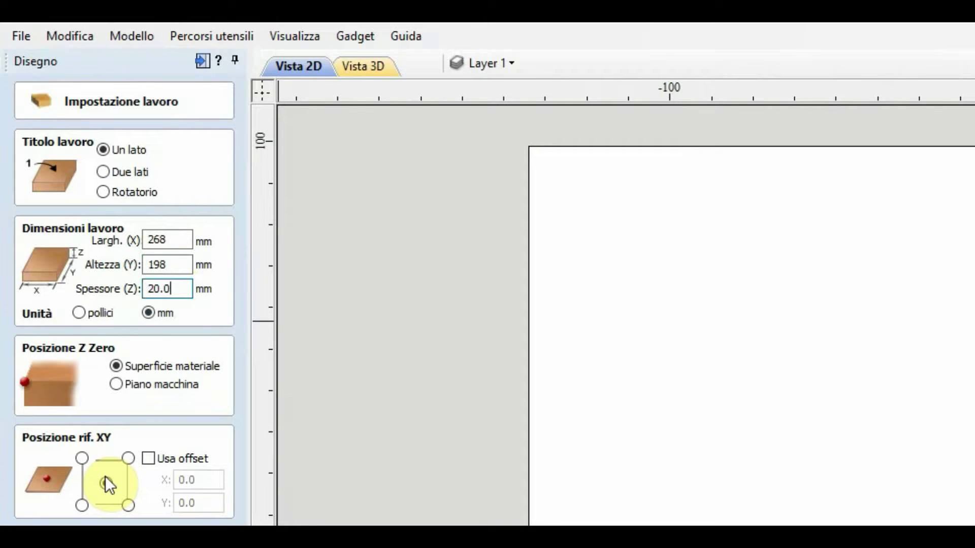
{"action": "key", "text": "Return"}
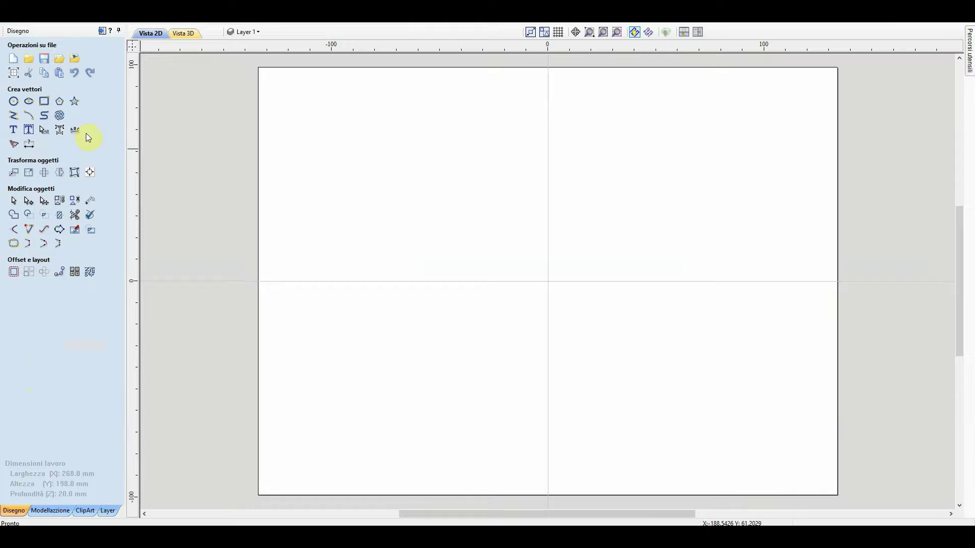
- Create the centred text "WELCOME" at the origin with a text height of 30 mm, and deselect it
{"action": "left_click", "coordinate": [14, 132]}
{"action": "left_click", "coordinate": [71, 103]}
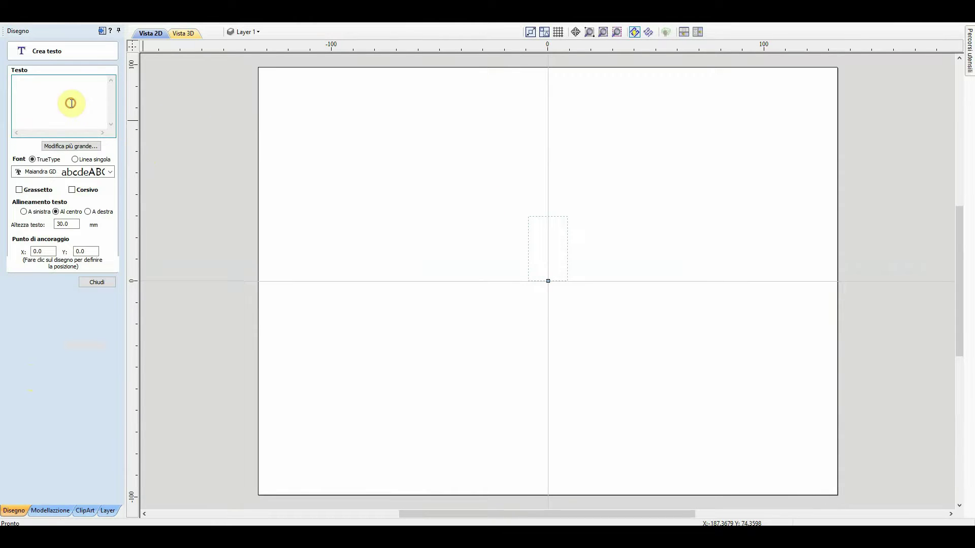
{"action": "type", "text": "WELCOME"}
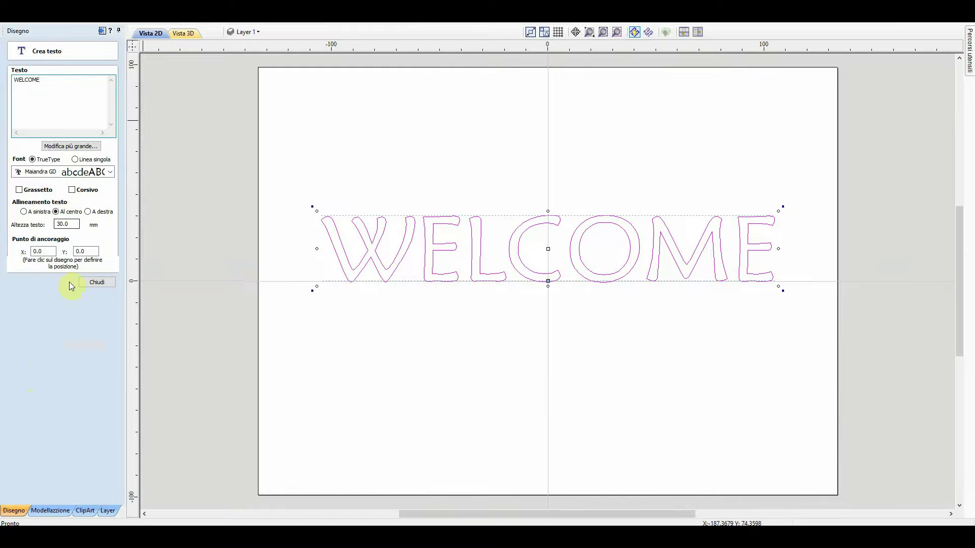
{"action": "left_click", "coordinate": [97, 282]}
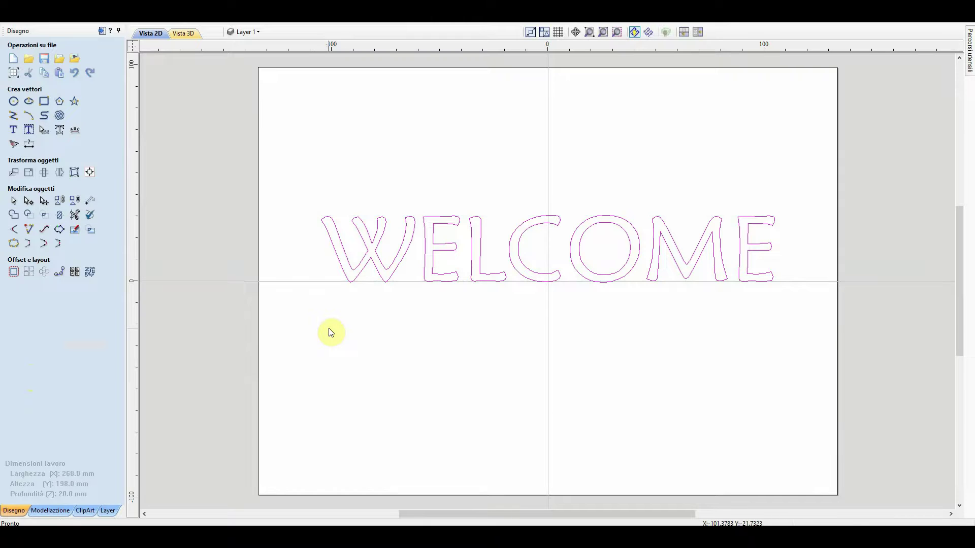
{"action": "left_click", "coordinate": [330, 332]}
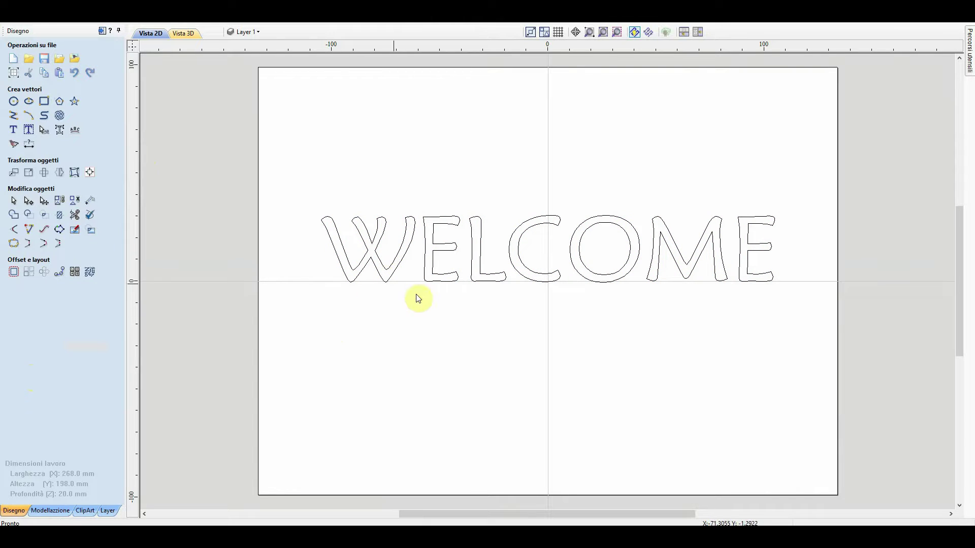
- Scale the WELCOME text down to about 185 x 27.5 mm and move it into the upper half of the sheet
{"action": "left_click", "coordinate": [388, 256]}
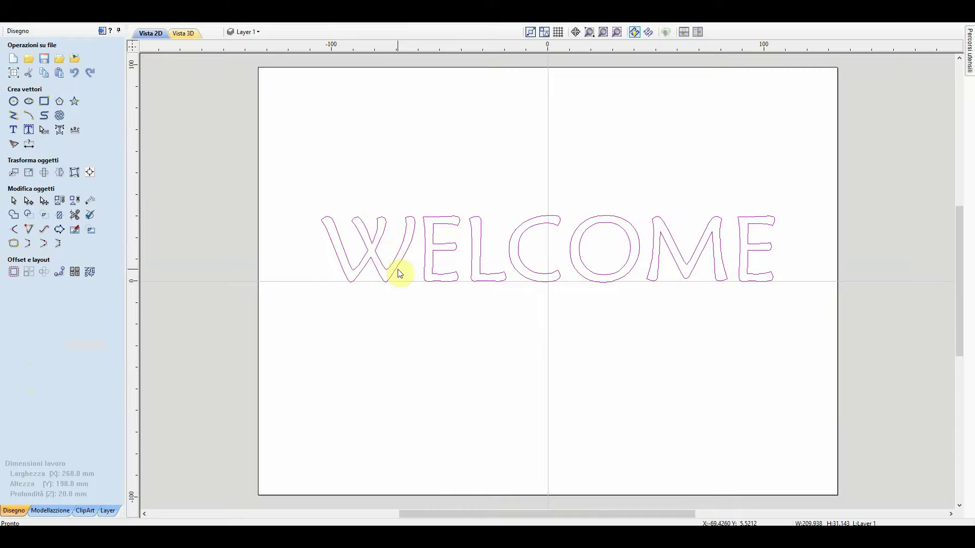
{"action": "left_click", "coordinate": [395, 267]}
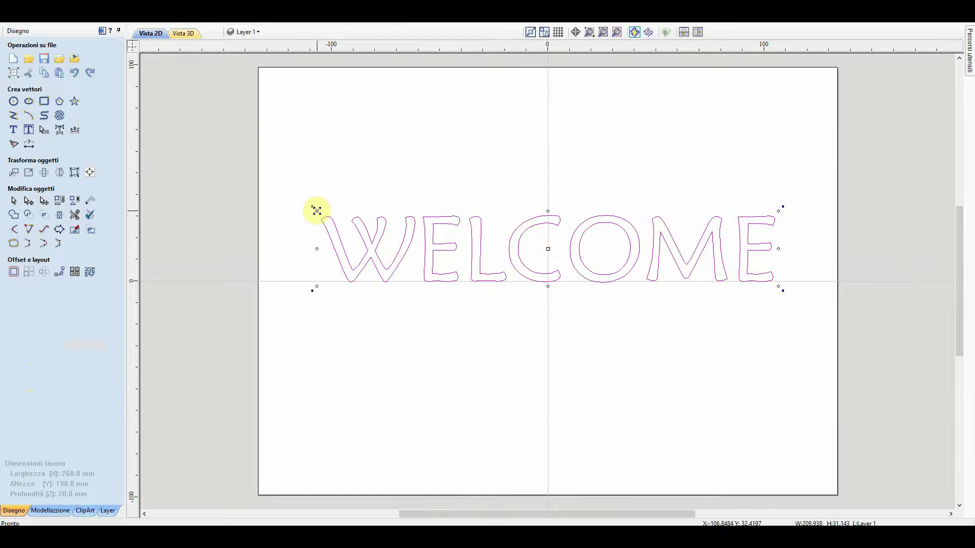
{"action": "left_click_drag", "start_coordinate": [316, 208], "coordinate": [365, 214]}
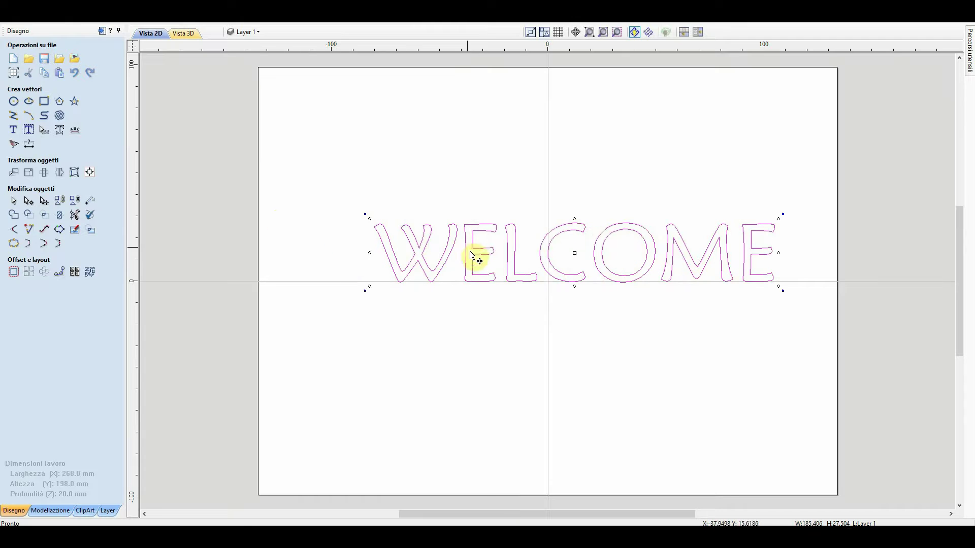
{"action": "left_click_drag", "start_coordinate": [477, 245], "coordinate": [450, 188]}
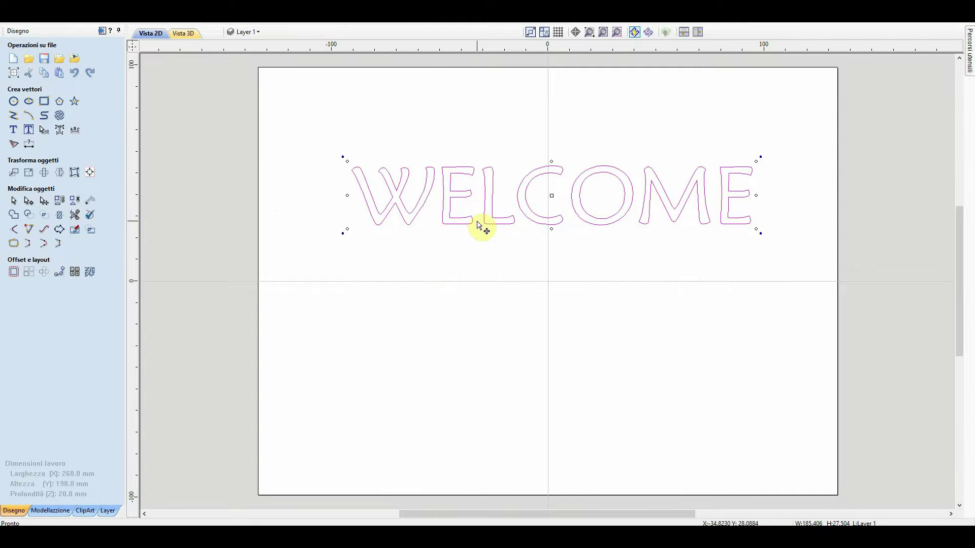
{"action": "left_click", "coordinate": [432, 293]}
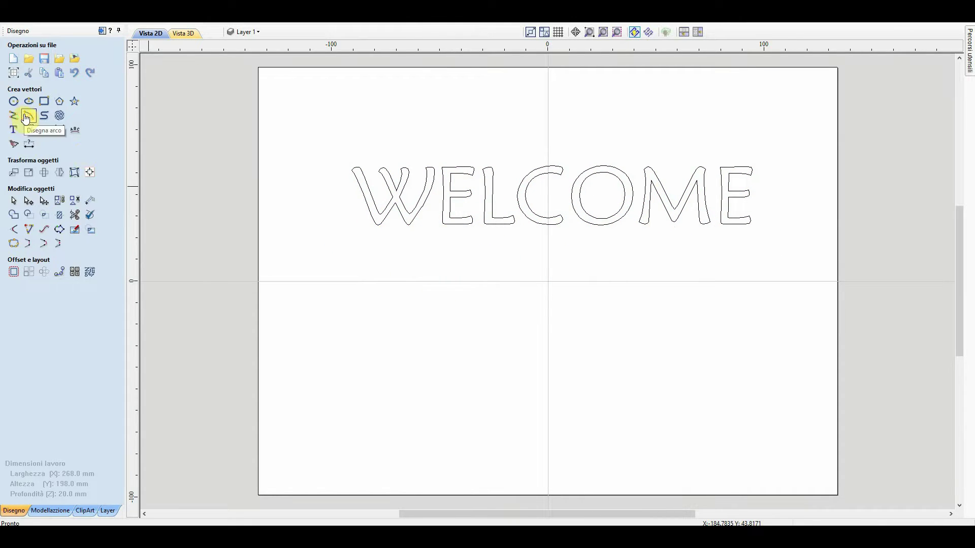
- Draw a three-point arc about 184 mm wide and 91 mm high below the WELCOME text
{"action": "left_click", "coordinate": [29, 116]}
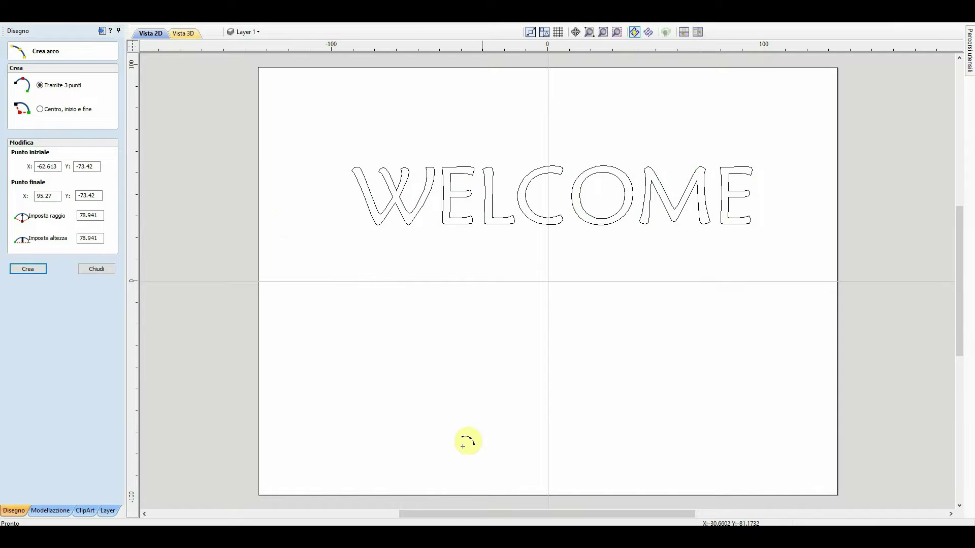
{"action": "left_click", "coordinate": [371, 457]}
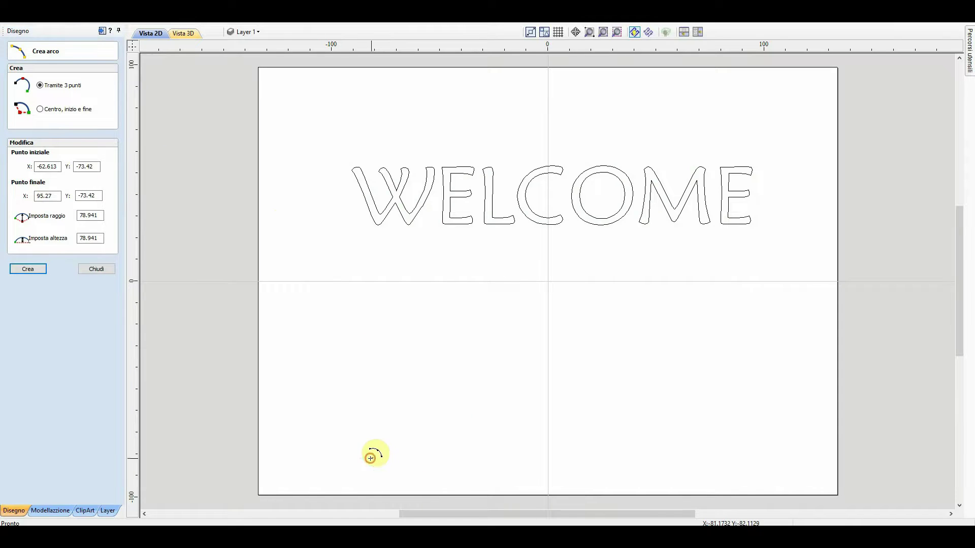
{"action": "left_click", "coordinate": [769, 458]}
{"action": "left_click", "coordinate": [592, 260]}
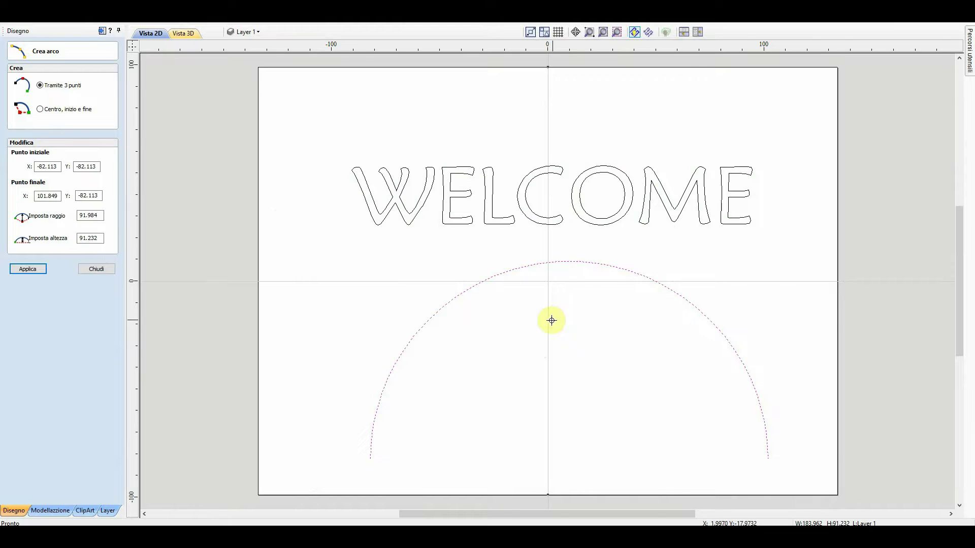
{"action": "left_click", "coordinate": [92, 269]}
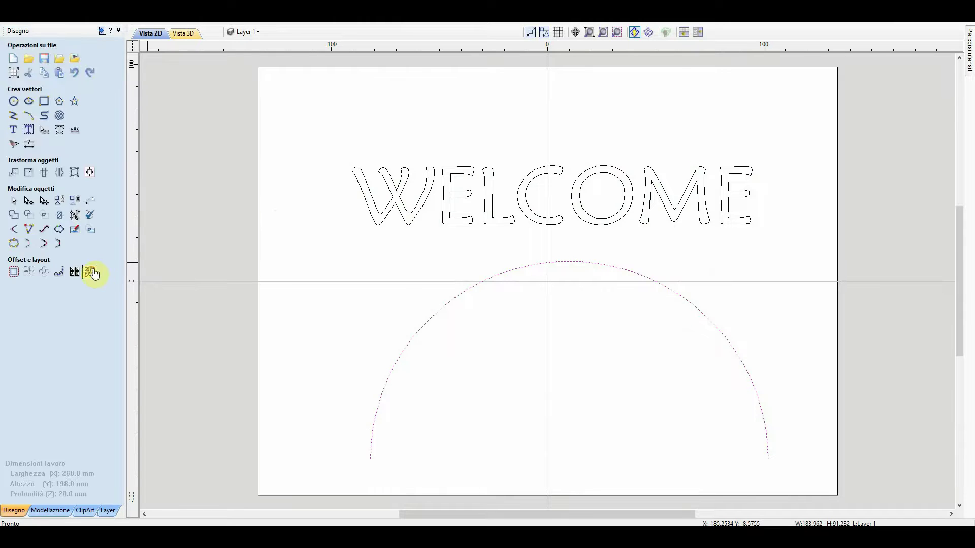
{"action": "left_click", "coordinate": [523, 343]}
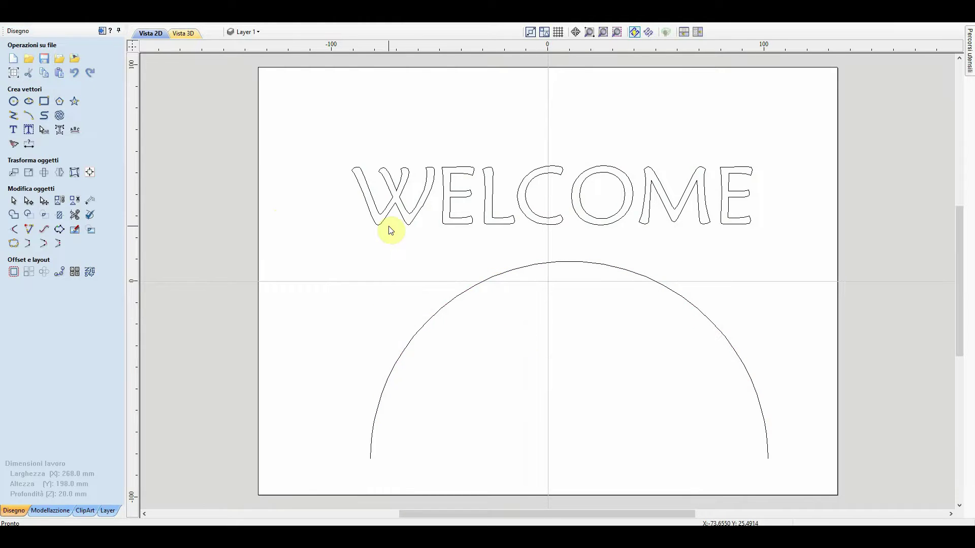
- Fit the WELCOME text along the arc, trying the other curve positions before placing it above the curve
{"action": "left_click", "coordinate": [75, 134]}
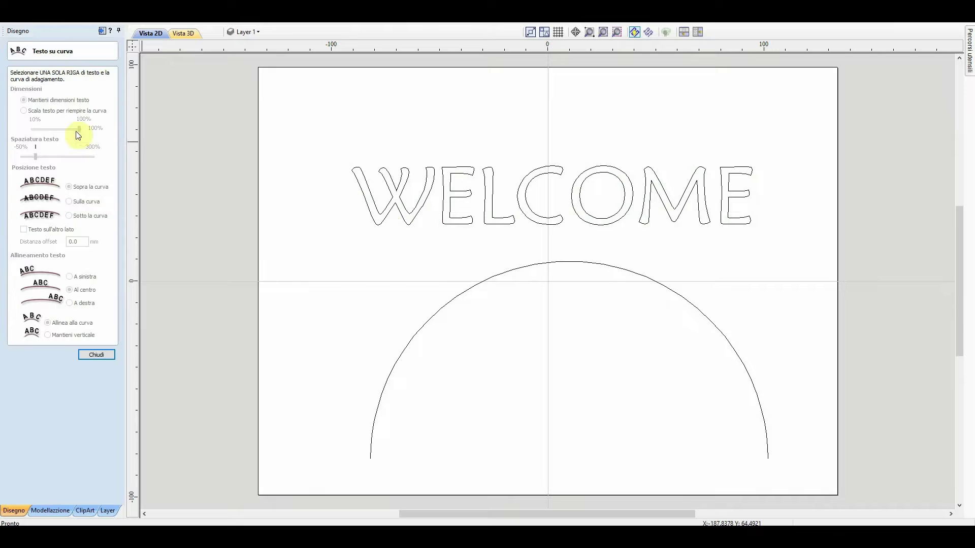
{"action": "left_click", "coordinate": [453, 224]}
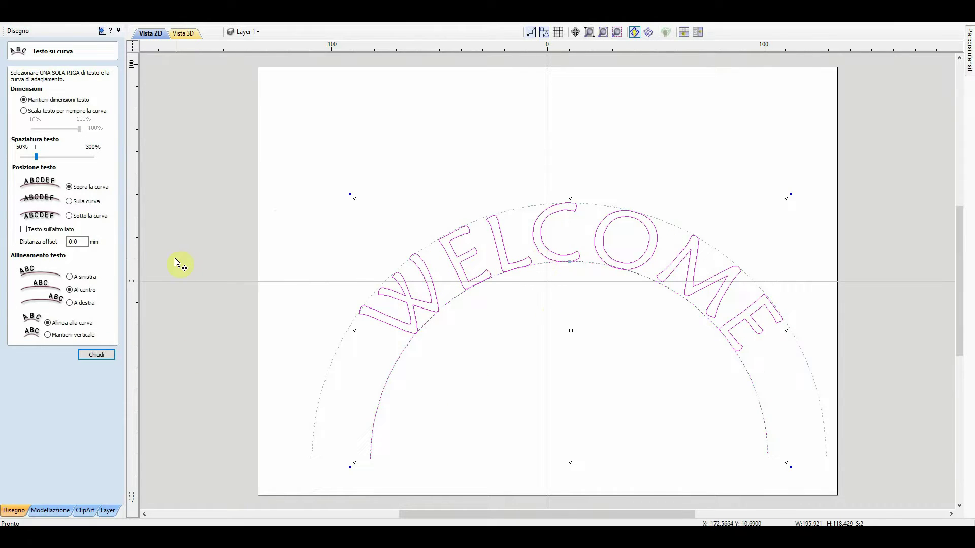
{"action": "left_click", "coordinate": [75, 204]}
{"action": "left_click", "coordinate": [70, 216]}
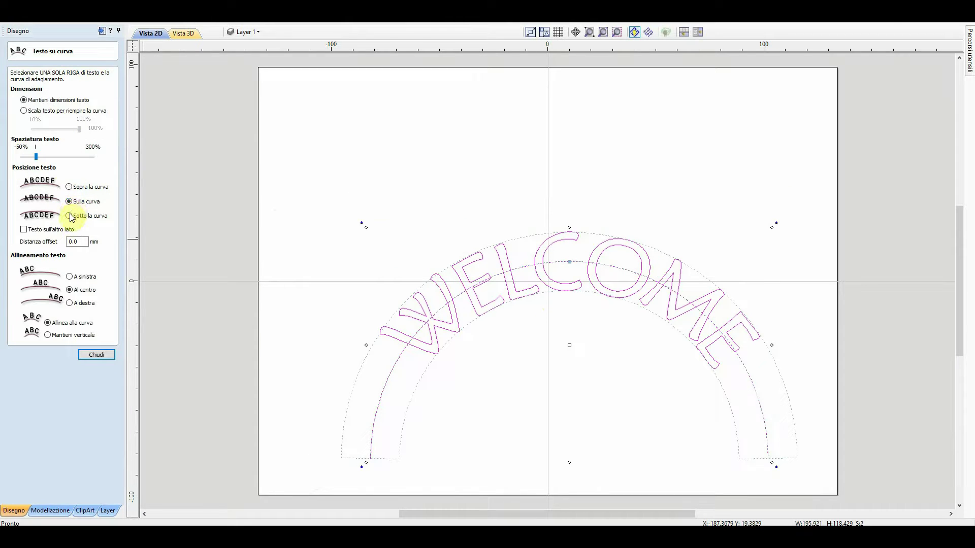
{"action": "left_click", "coordinate": [69, 187]}
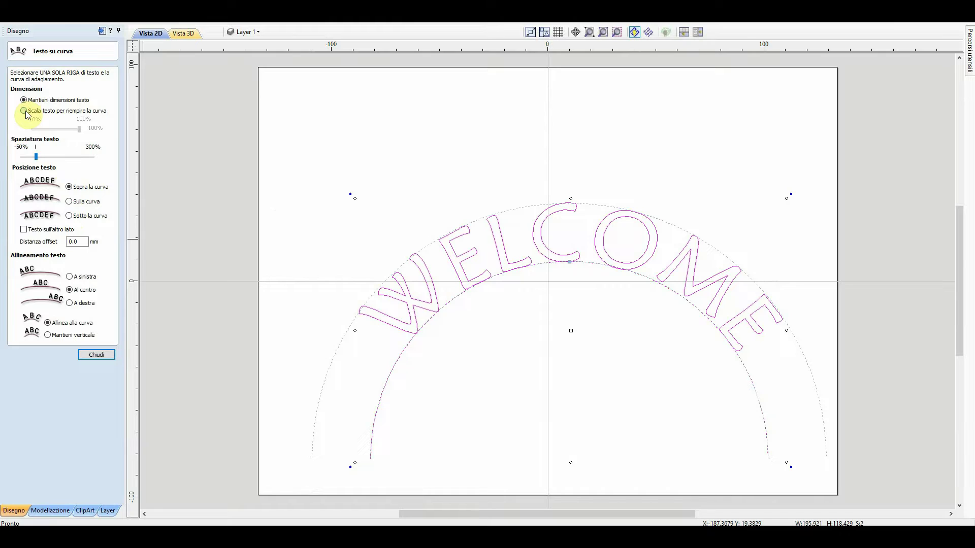
- Try scaling the text to fill the curve, restore its original dimensions and widen the letter spacing
{"action": "left_click", "coordinate": [24, 110]}
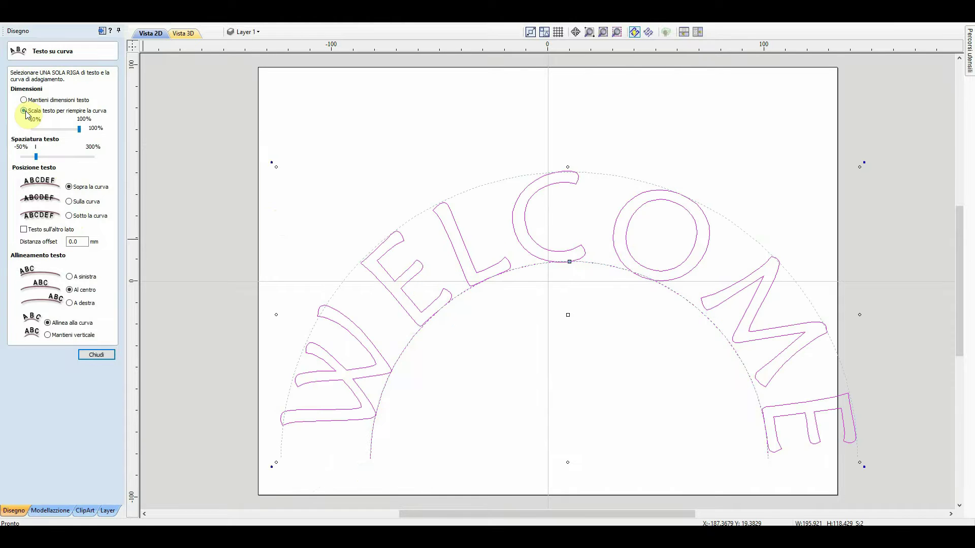
{"action": "left_click", "coordinate": [24, 100]}
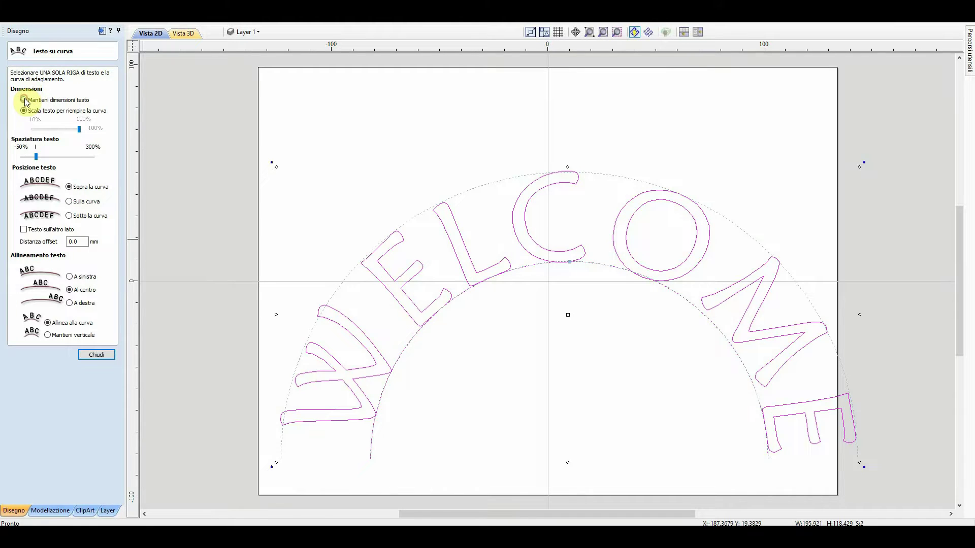
{"action": "left_click", "coordinate": [36, 157]}
{"action": "left_click_drag", "start_coordinate": [49, 158], "coordinate": [57, 157]}
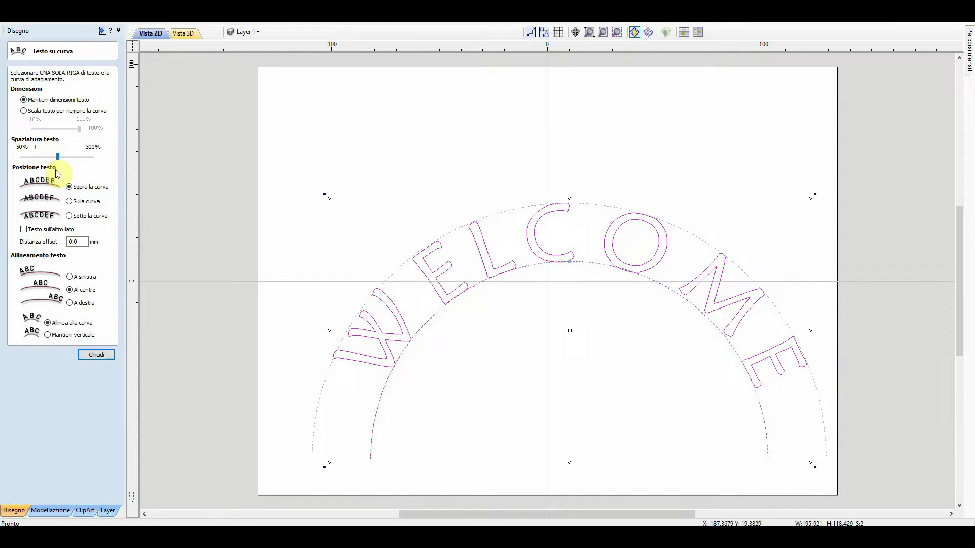
- Place the text below the curve and try right and left alignment before centring it on the arc
{"action": "left_click", "coordinate": [71, 201]}
{"action": "left_click", "coordinate": [73, 217]}
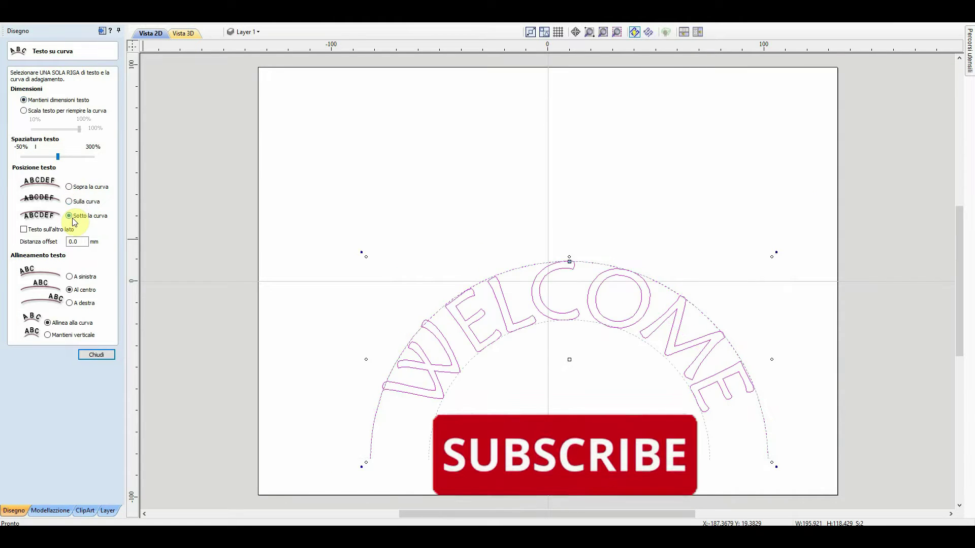
{"action": "left_click", "coordinate": [69, 303]}
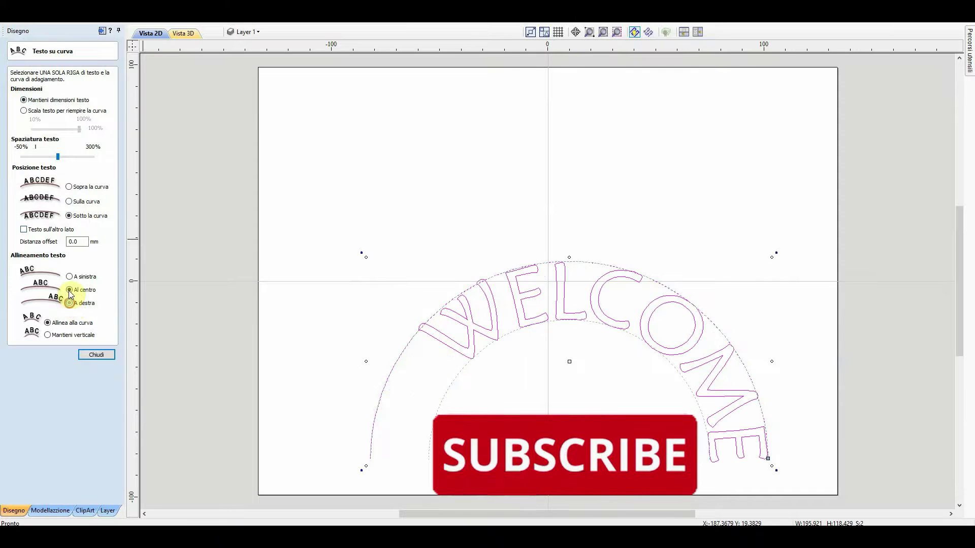
{"action": "left_click", "coordinate": [69, 276]}
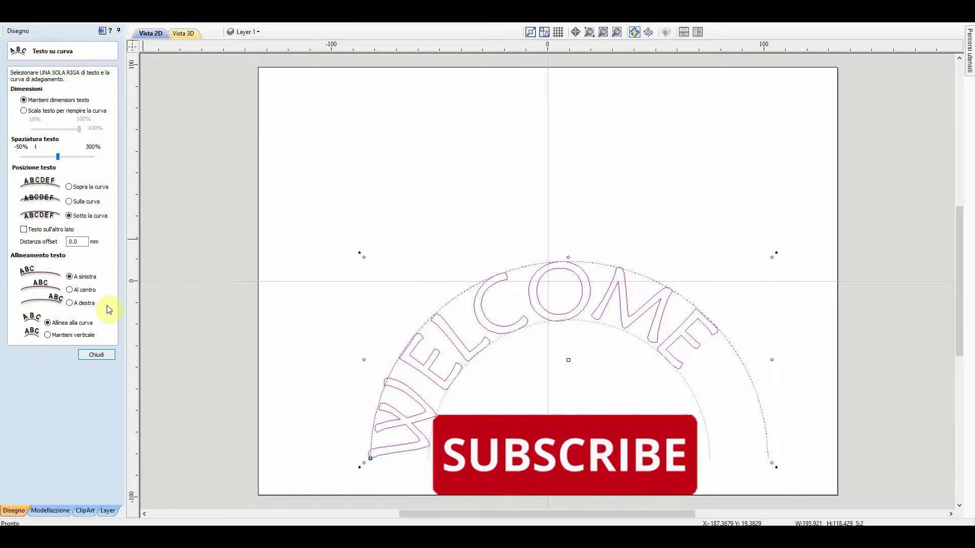
{"action": "left_click", "coordinate": [80, 290]}
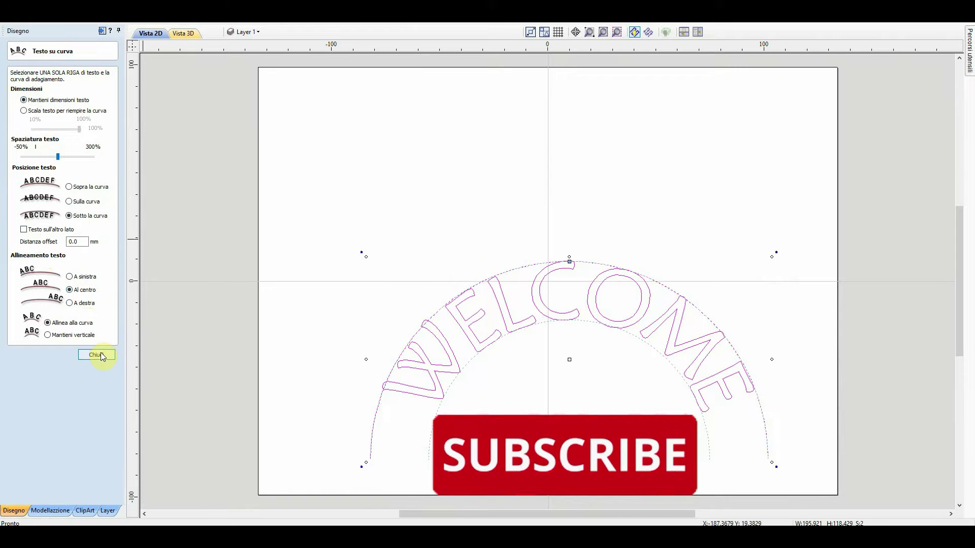
- Finish the text on curve and delete the curved WELCOME text together with its arc
{"action": "left_click", "coordinate": [100, 354]}
{"action": "left_click", "coordinate": [568, 391]}
{"action": "left_click_drag", "start_coordinate": [620, 397], "coordinate": [398, 196]}
{"action": "key", "text": "Delete"}
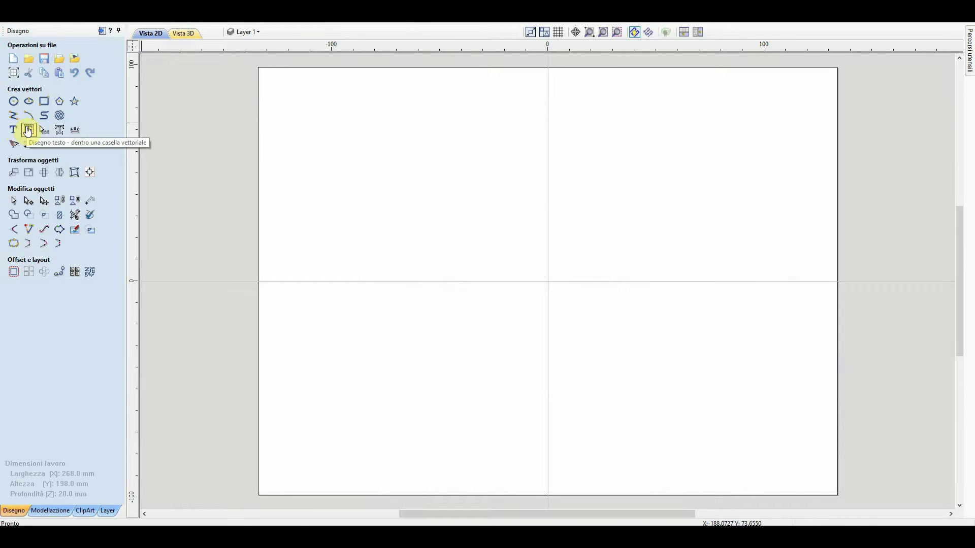
- Create a text reading APPARTIENI A CHI PENSI QUANDO TI DISTRAI, broken into three lines after CHI and QUANDO
{"action": "left_click", "coordinate": [14, 129]}
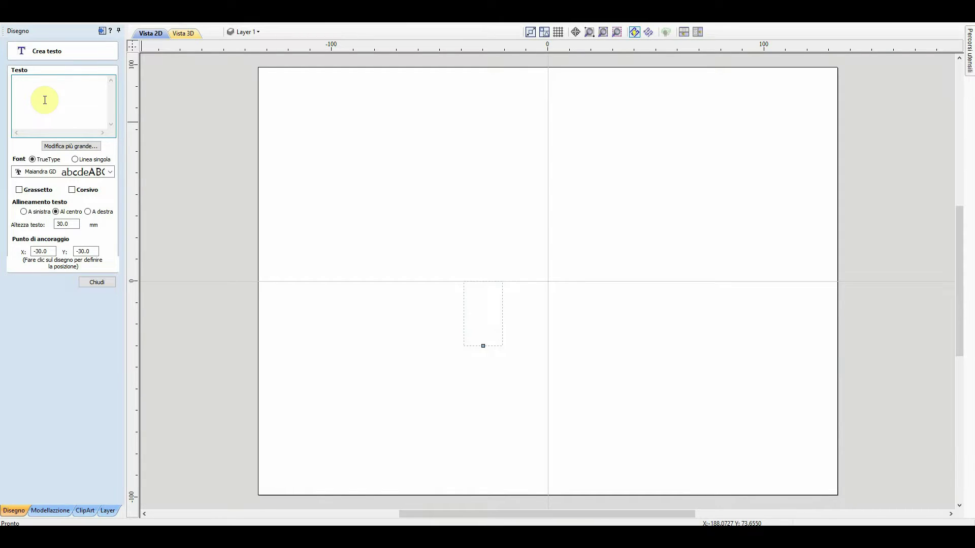
{"action": "type", "text": "APPA"}
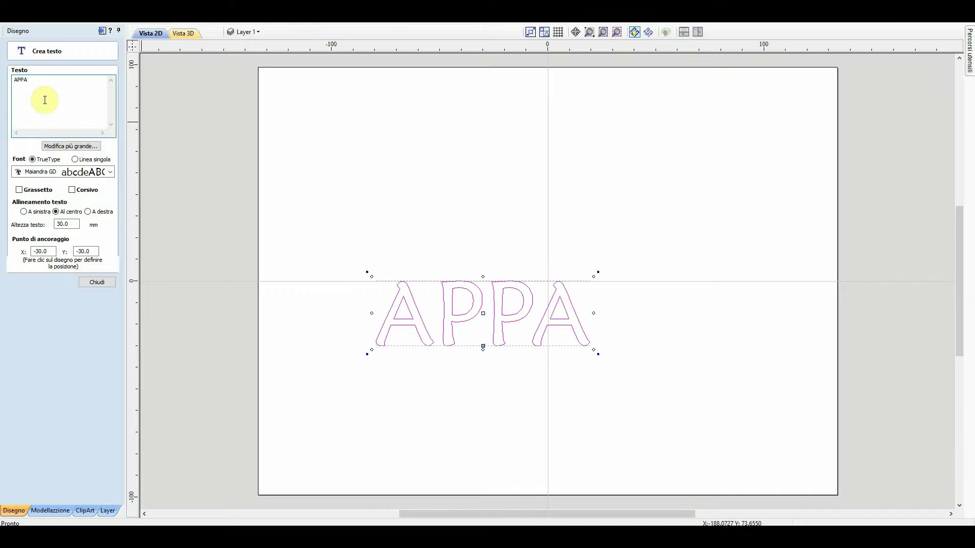
{"action": "type", "text": "RTIENI"}
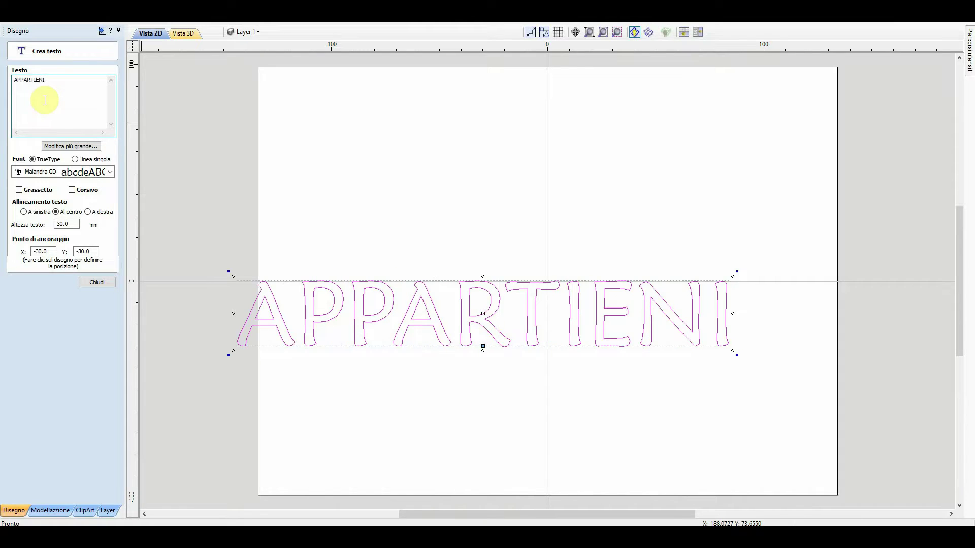
{"action": "type", "text": " A CHI"}
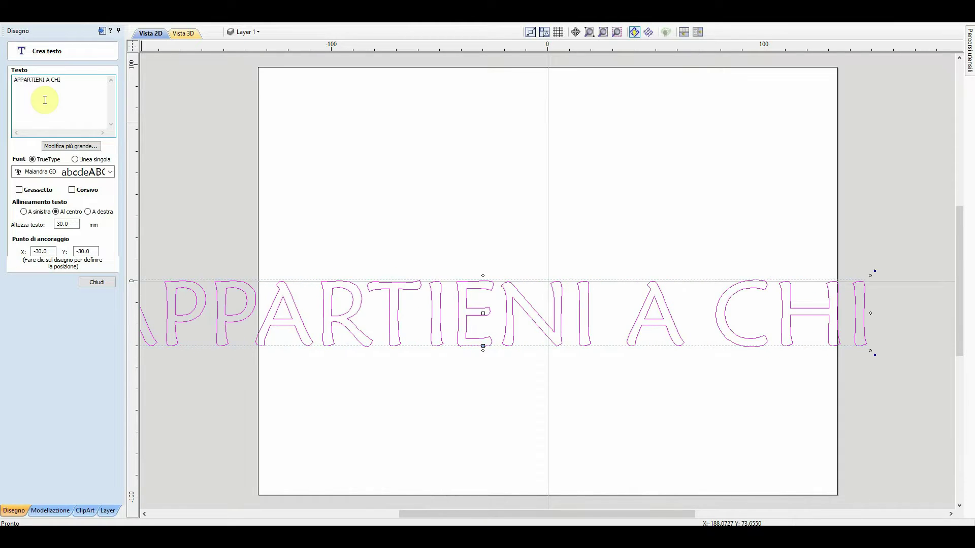
{"action": "key", "text": "Return"}
{"action": "type", "text": "PE"}
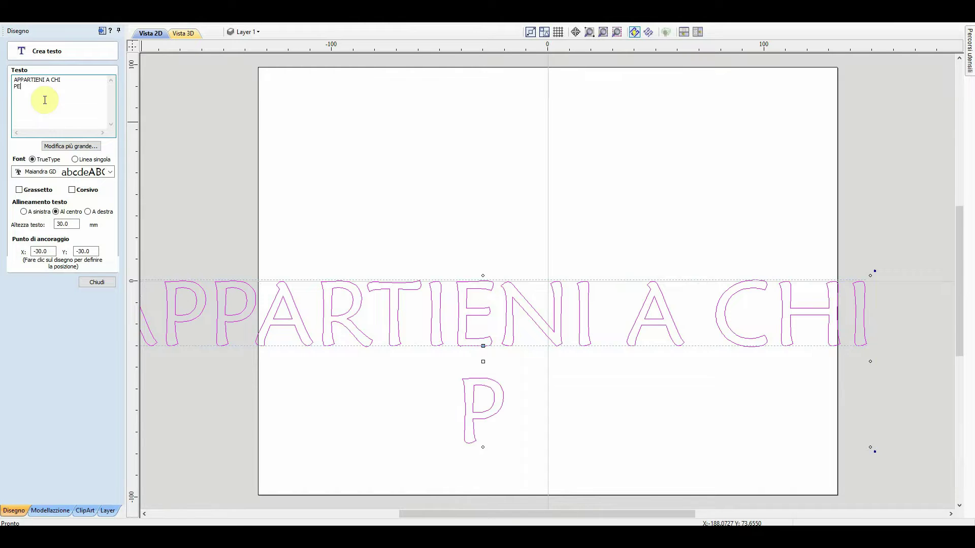
{"action": "type", "text": "NSI QUAN"}
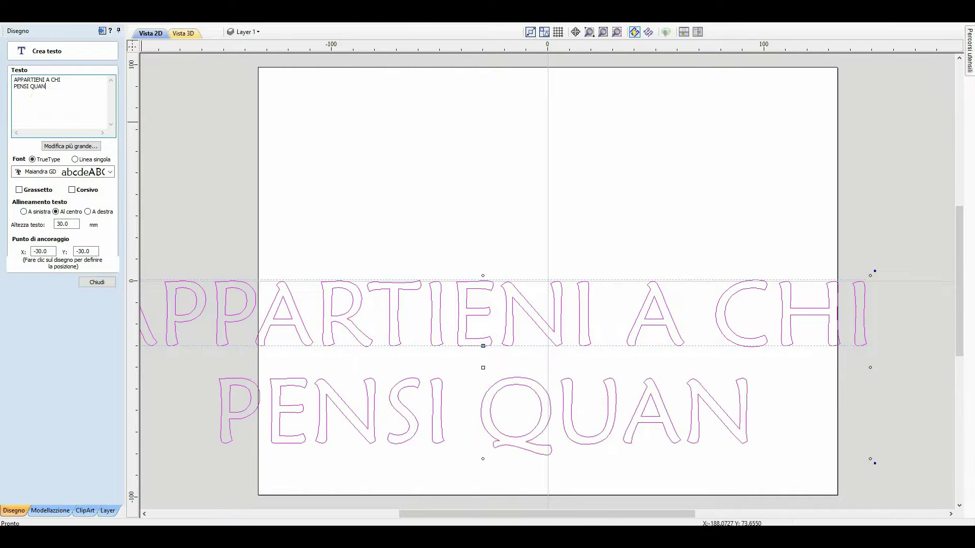
{"action": "type", "text": "DO TI DISTRAI"}
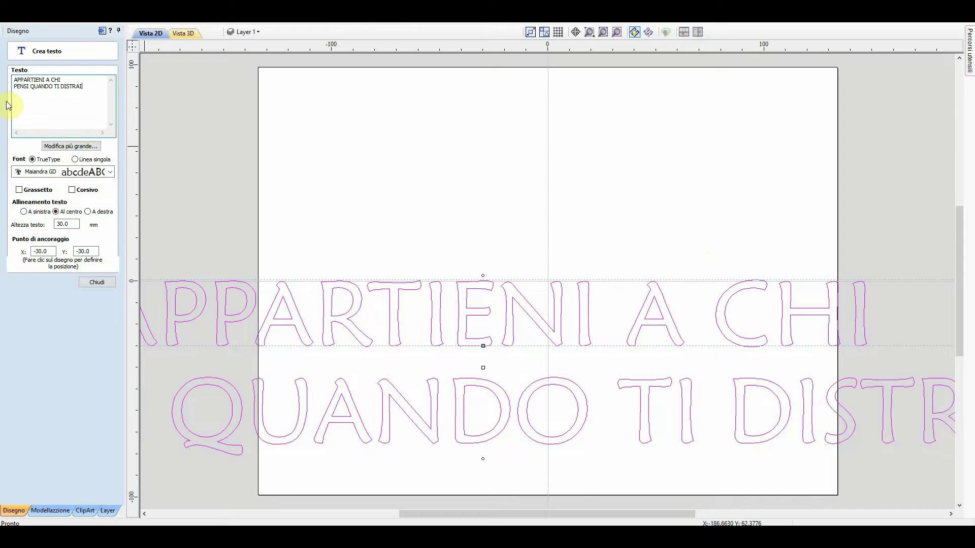
{"action": "left_click", "coordinate": [54, 88]}
{"action": "key", "text": "Return"}
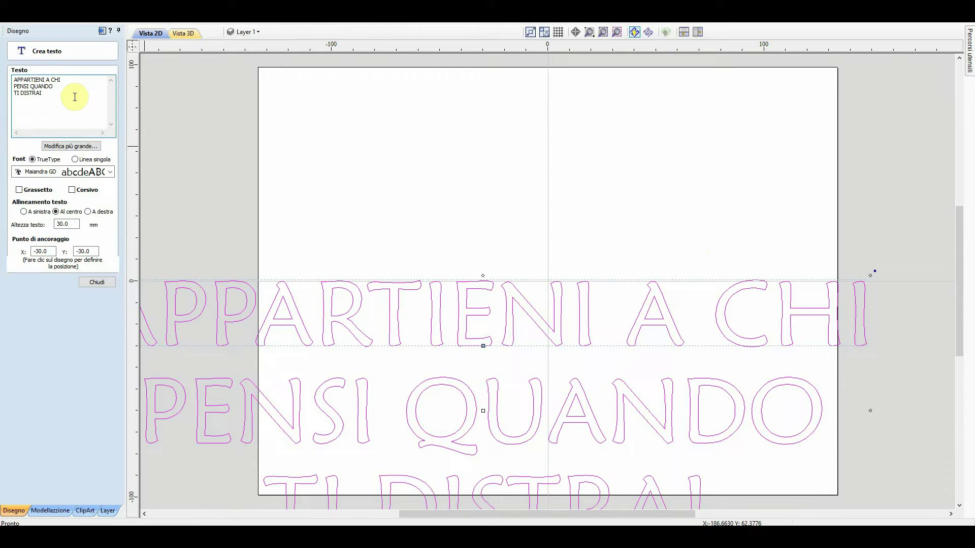
- Set the text's anchor Y to 50 and rearrange the phrase into four lines: APPARTIENI, A CHI PENSI, QUANDO, TI DISTRAI
{"action": "double_click", "coordinate": [85, 251]}
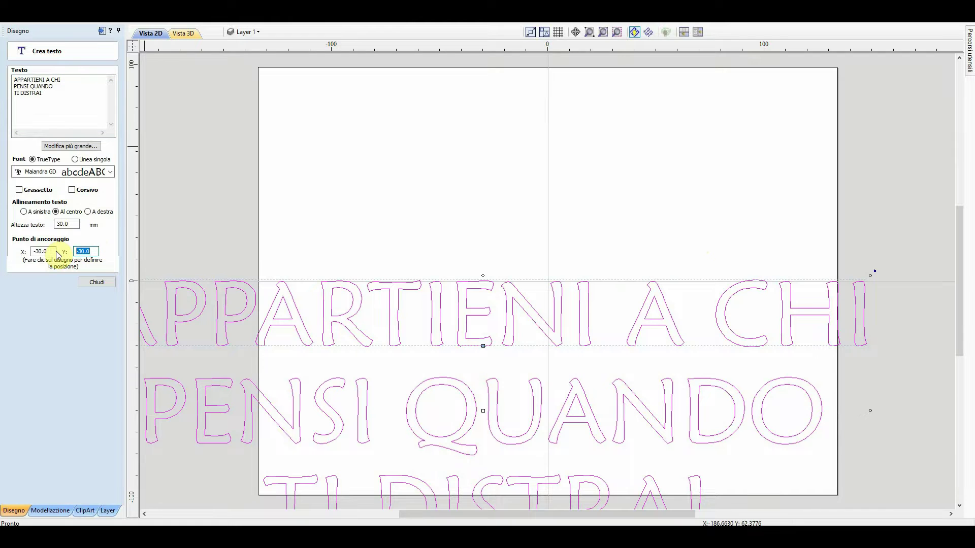
{"action": "type", "text": "50"}
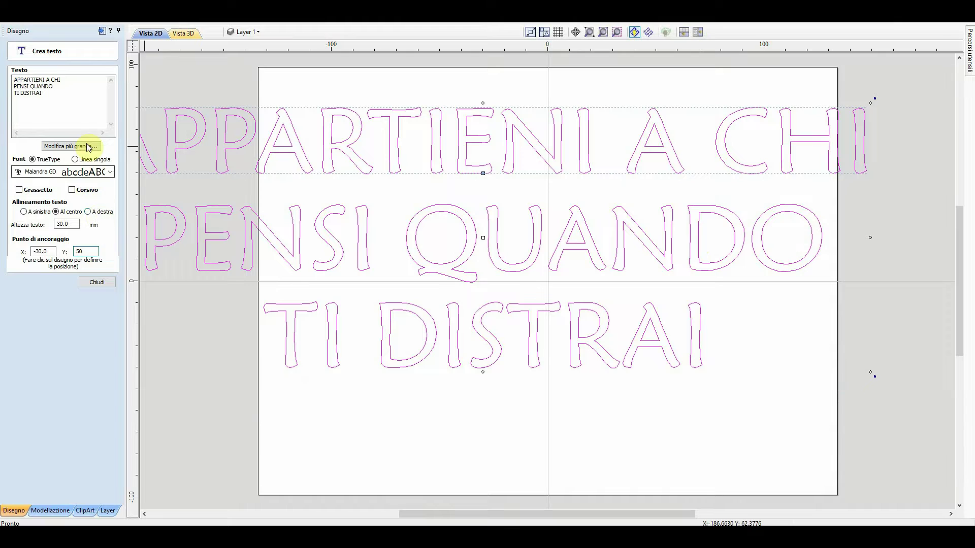
{"action": "left_click", "coordinate": [46, 79]}
{"action": "key", "text": "Return"}
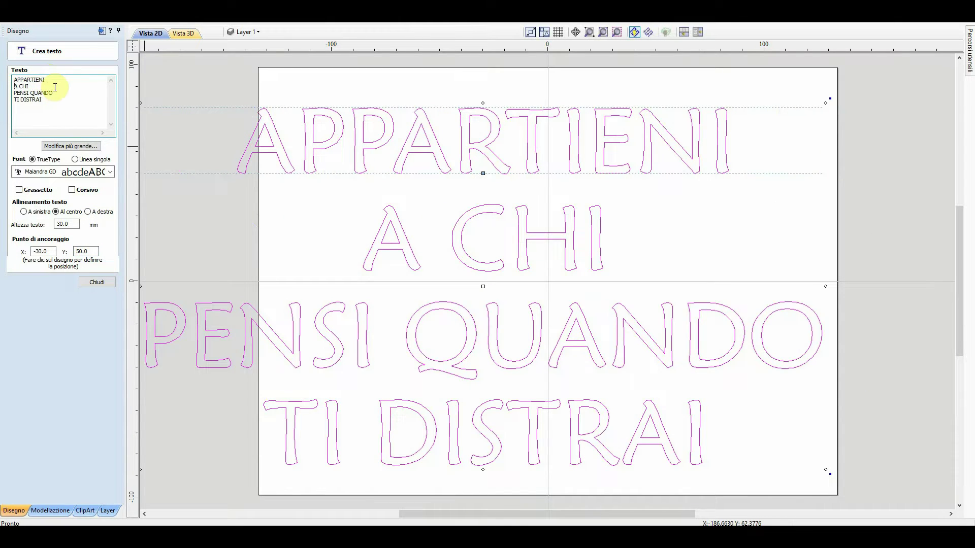
{"action": "left_click", "coordinate": [55, 87]}
{"action": "key", "text": "Delete"}
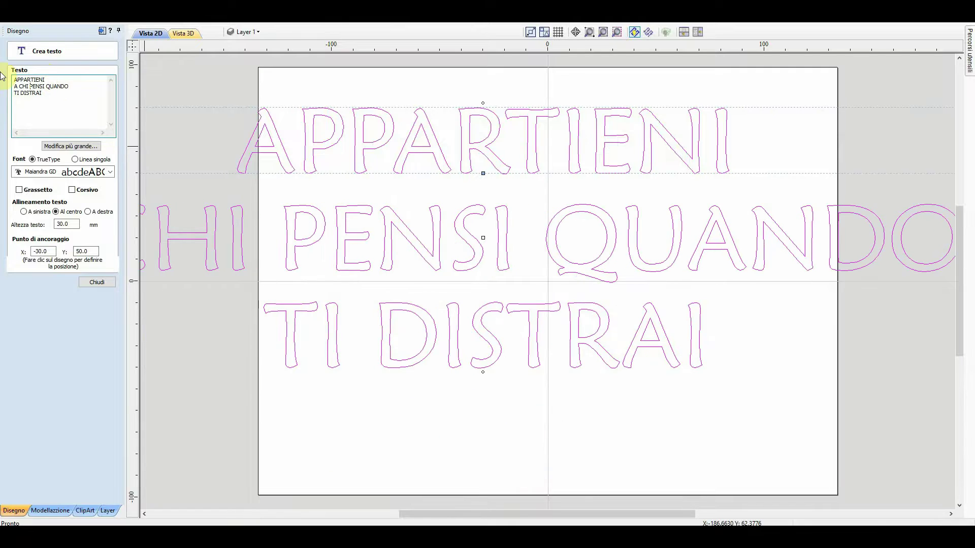
{"action": "left_click", "coordinate": [46, 87]}
{"action": "key", "text": "Return"}
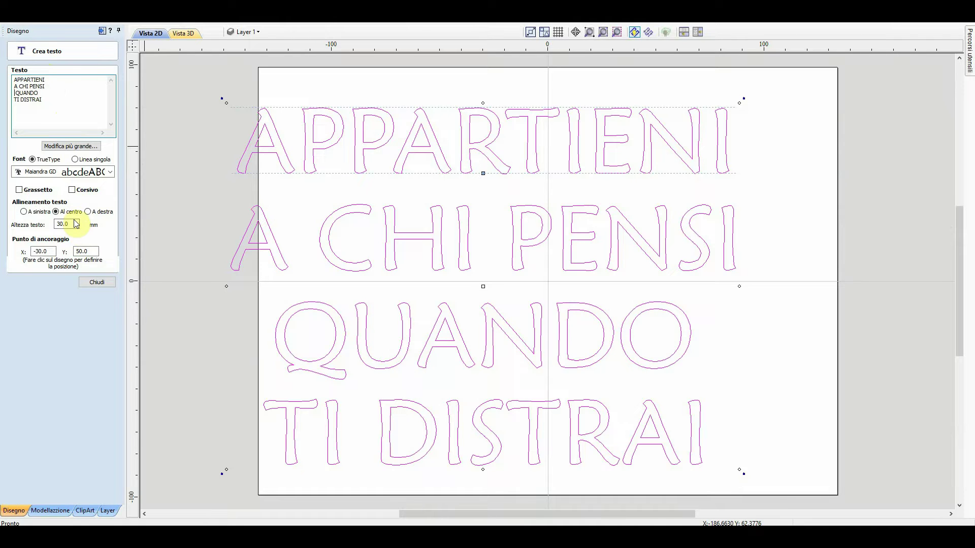
{"action": "left_click", "coordinate": [51, 173]}
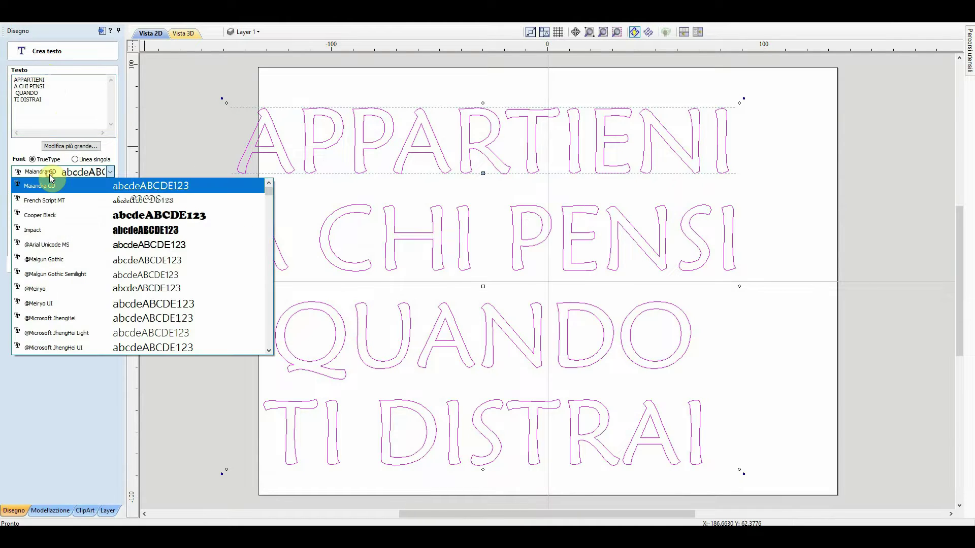
{"action": "left_click", "coordinate": [61, 216]}
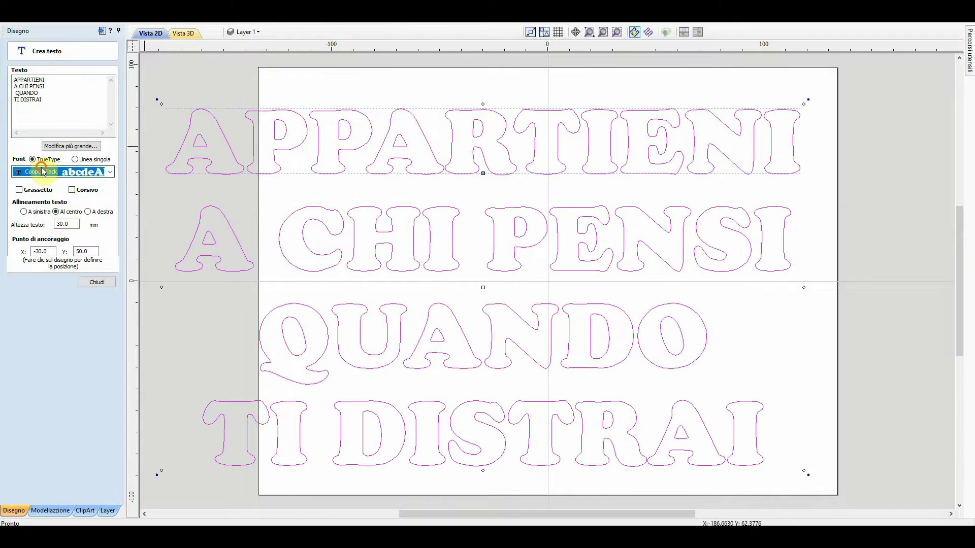
{"action": "left_click", "coordinate": [56, 171]}
{"action": "left_click", "coordinate": [56, 216]}
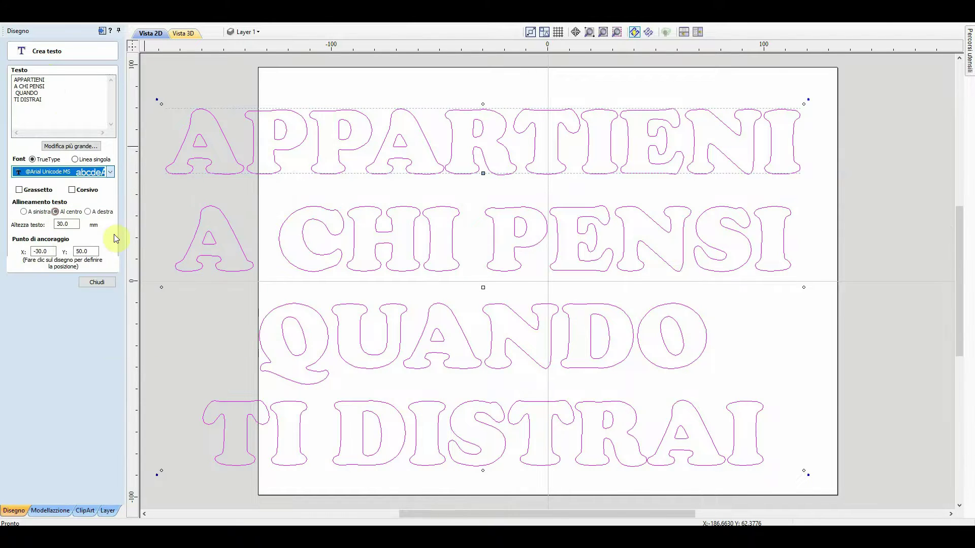
{"action": "left_click", "coordinate": [76, 173]}
{"action": "scroll", "coordinate": [47, 228], "scroll_direction": "up", "scroll_amount": 2}
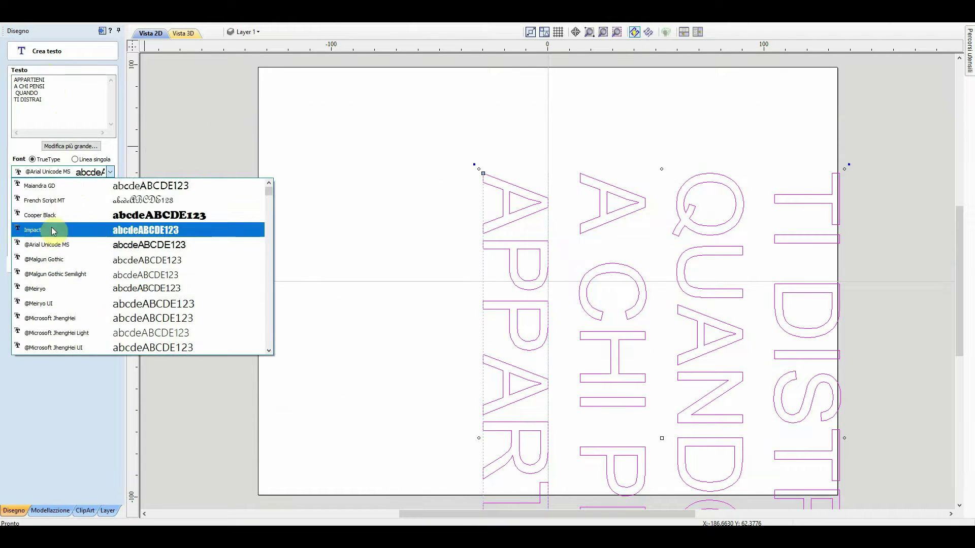
{"action": "left_click", "coordinate": [58, 198]}
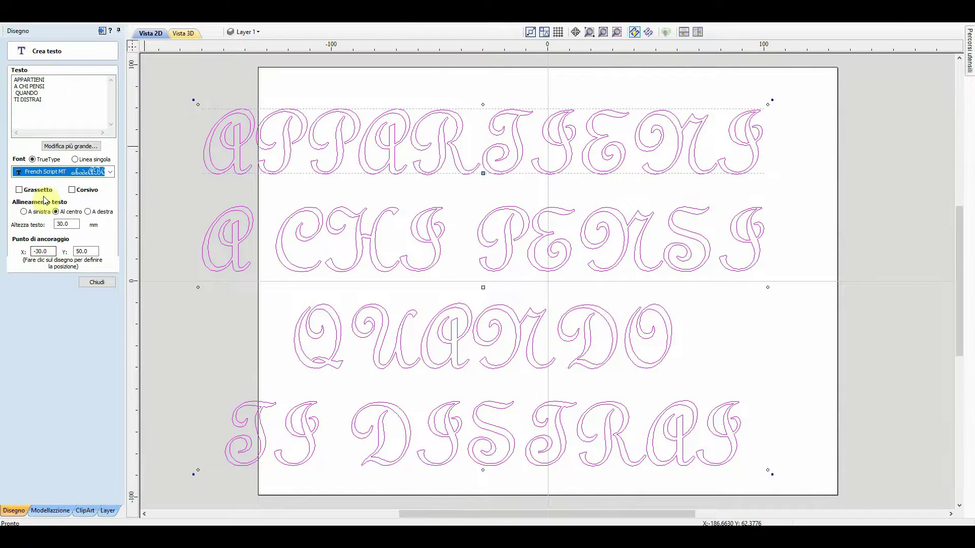
- Browse the other available fonts and return the text to Maiandra GD
{"action": "left_click", "coordinate": [50, 171]}
{"action": "scroll", "coordinate": [62, 205], "scroll_direction": "down", "scroll_amount": 3}
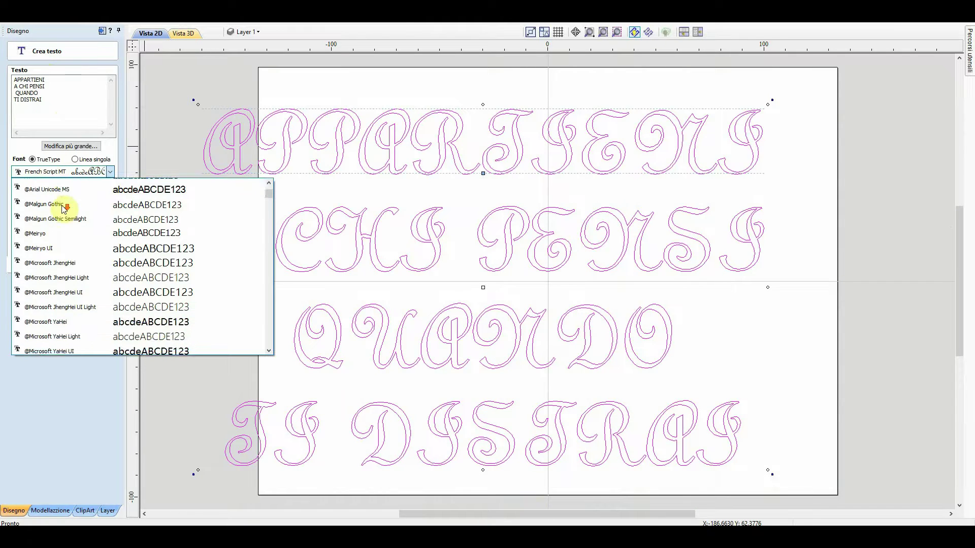
{"action": "scroll", "coordinate": [62, 205], "scroll_direction": "down", "scroll_amount": 5}
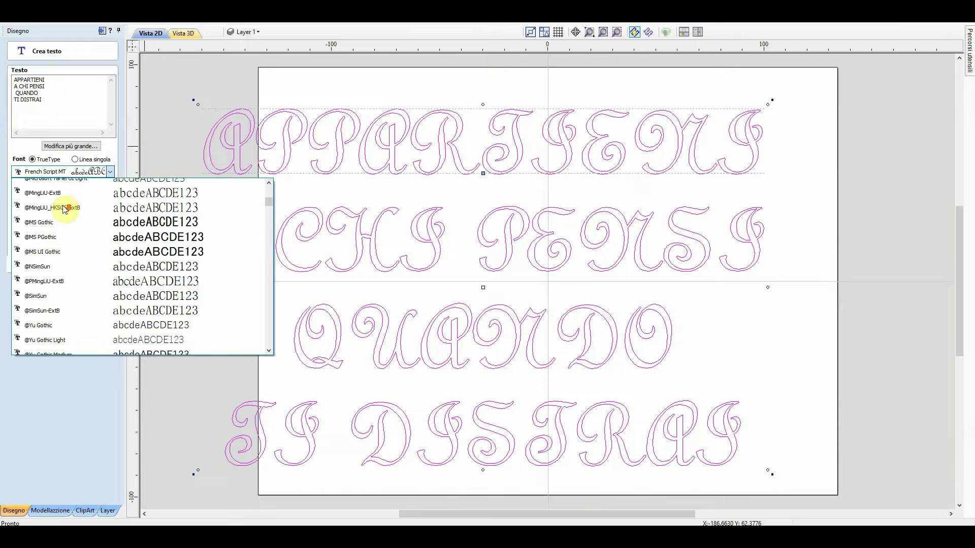
{"action": "scroll", "coordinate": [64, 209], "scroll_direction": "up", "scroll_amount": 4}
{"action": "scroll", "coordinate": [65, 212], "scroll_direction": "down", "scroll_amount": 10}
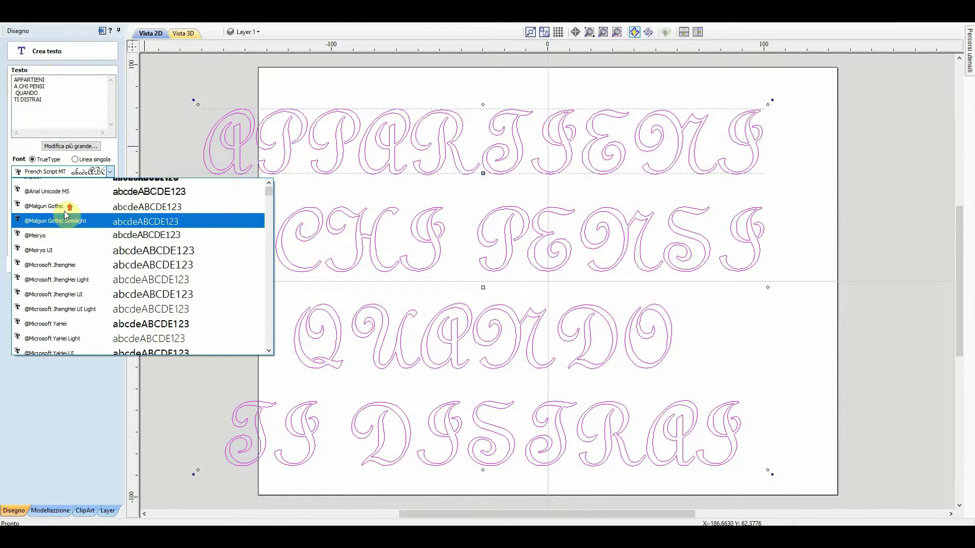
{"action": "left_click", "coordinate": [62, 186]}
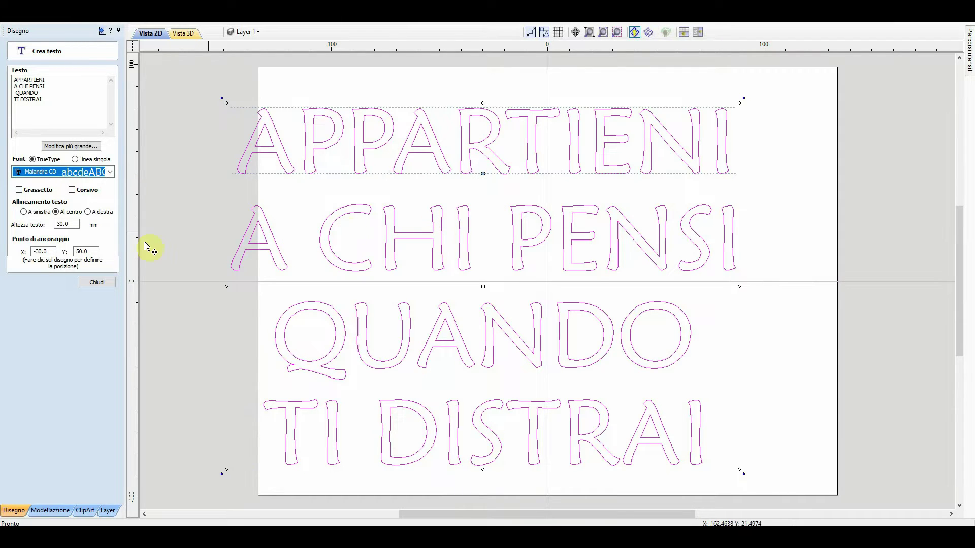
- Set the text's anchor X to 0, nudge the block to about X 0.49, Y 50.98 and finish the text
{"action": "left_click", "coordinate": [52, 251]}
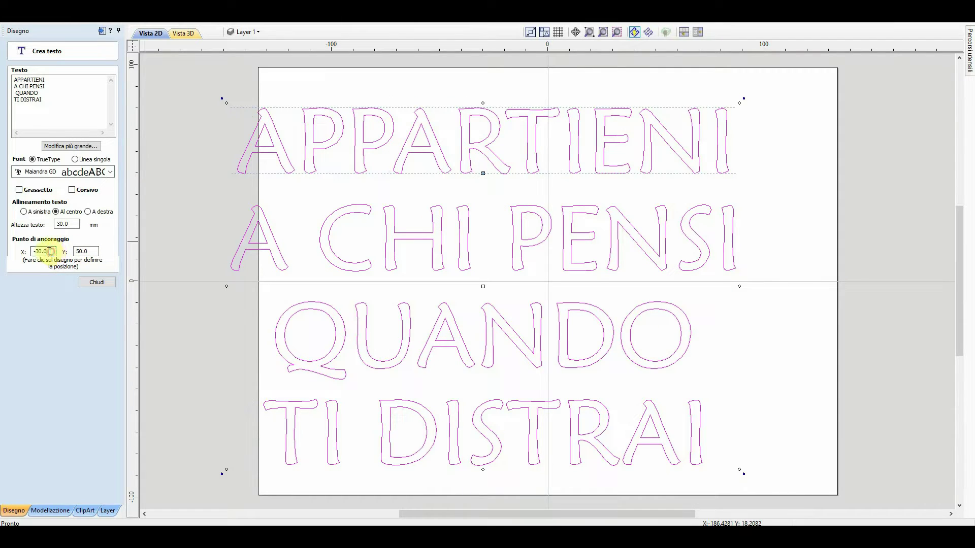
{"action": "type", "text": "0"}
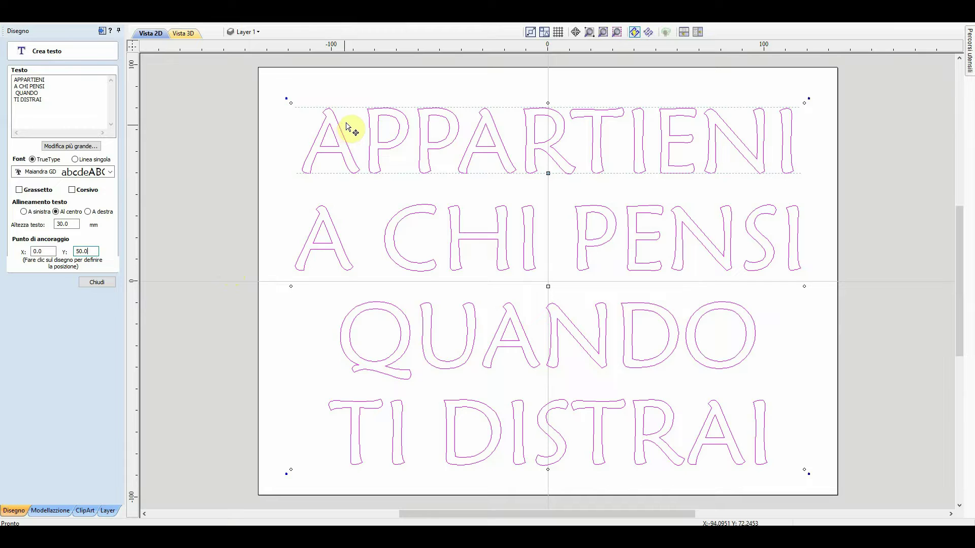
{"action": "left_click_drag", "start_coordinate": [369, 110], "coordinate": [371, 115]}
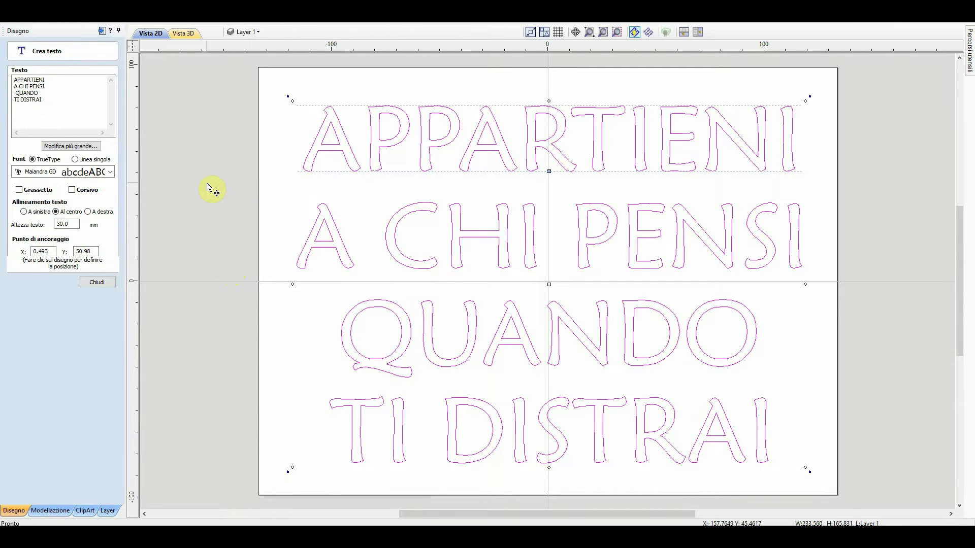
{"action": "left_click", "coordinate": [96, 285]}
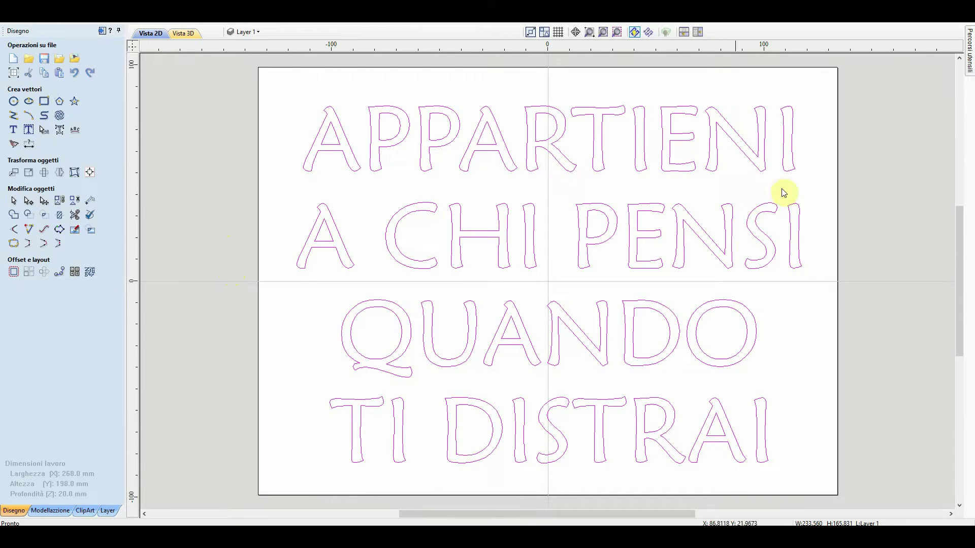
- Keep the toolpath operations permanently displayed and arrange the 2D and 3D views side by side
{"action": "mouse_move", "coordinate": [970, 59]}
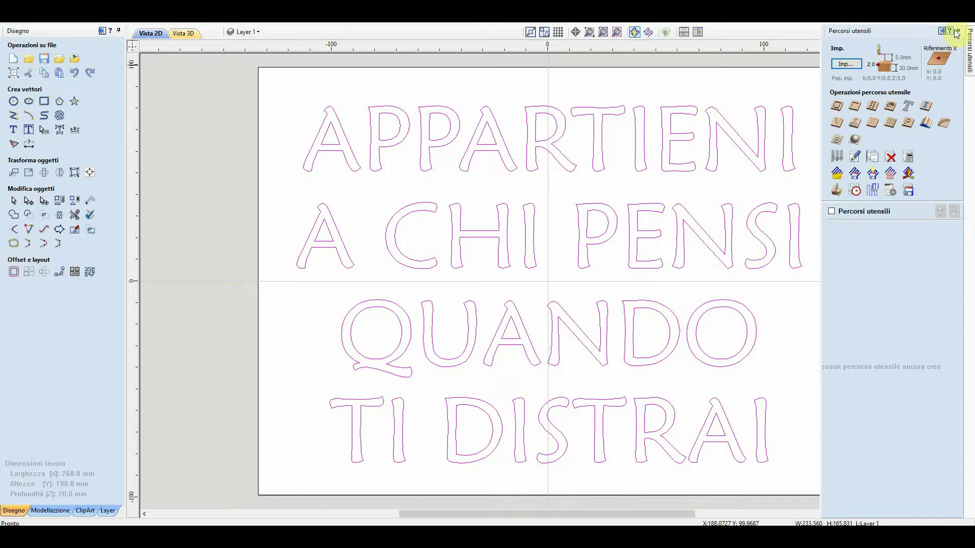
{"action": "left_click", "coordinate": [957, 32]}
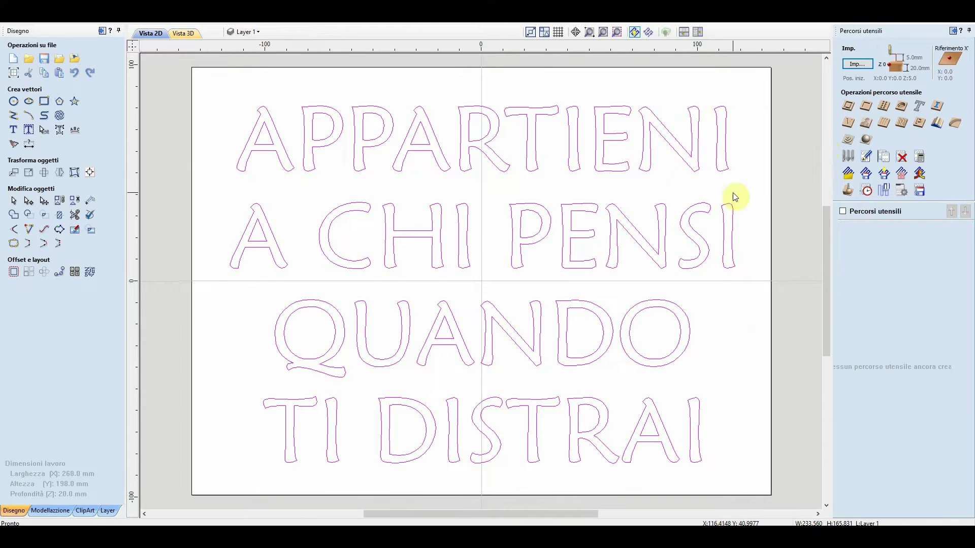
{"action": "left_click", "coordinate": [683, 33]}
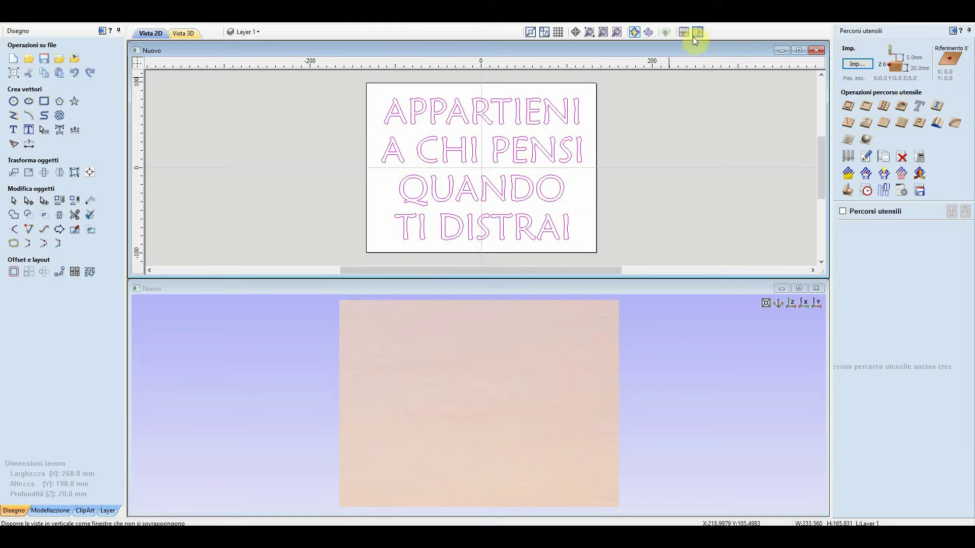
{"action": "left_click", "coordinate": [698, 32]}
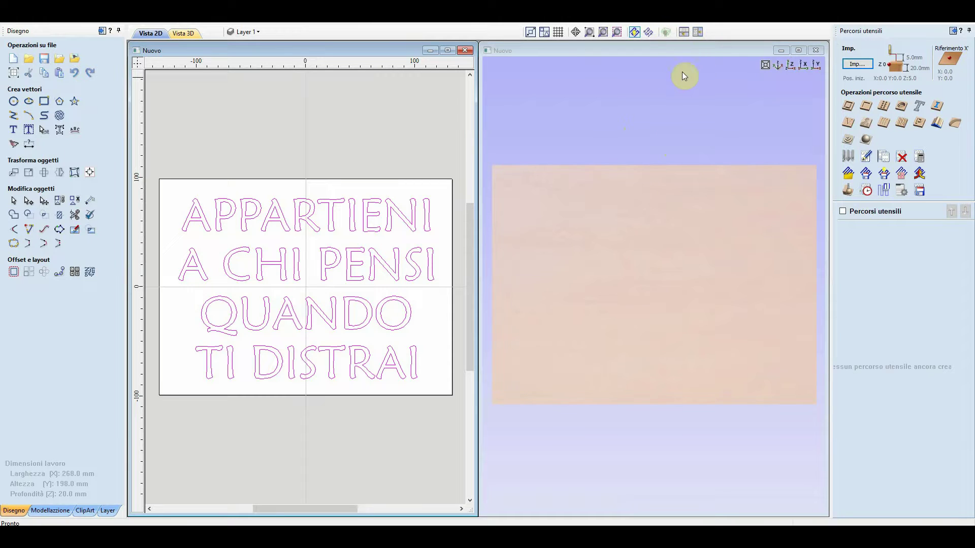
- Calculate a V-Carve toolpath for the four-line text using the V-Bit 35° 6*6 tool
{"action": "left_click", "coordinate": [849, 123]}
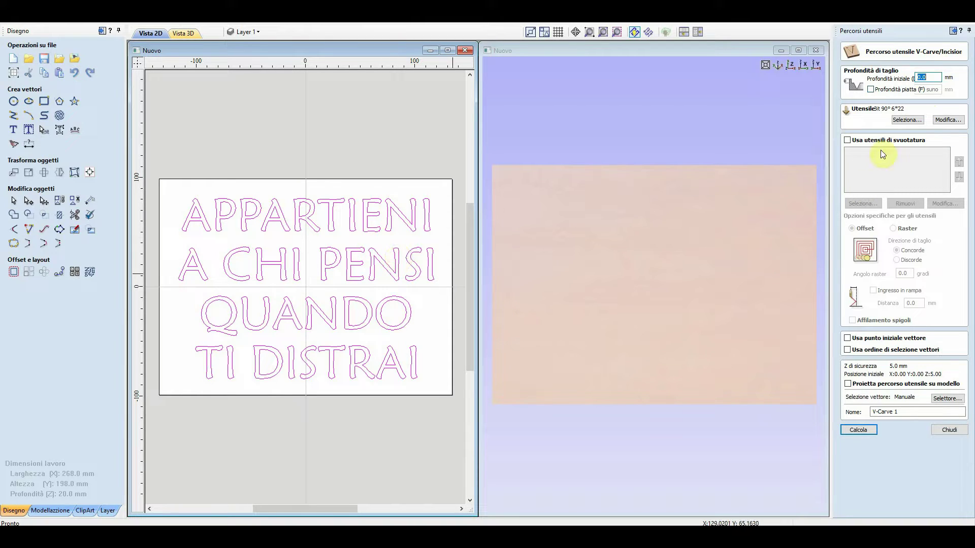
{"action": "left_click", "coordinate": [908, 121]}
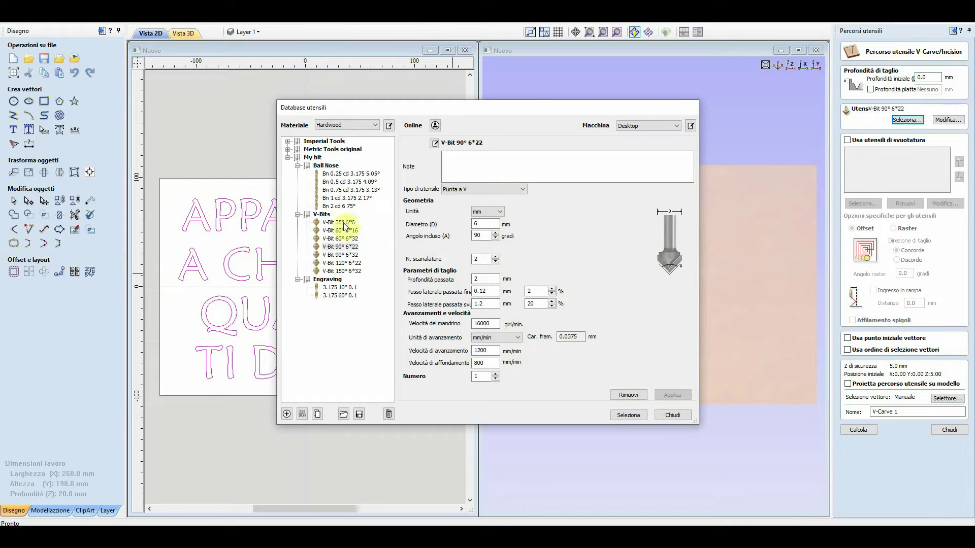
{"action": "left_click", "coordinate": [338, 222]}
{"action": "left_click", "coordinate": [630, 415]}
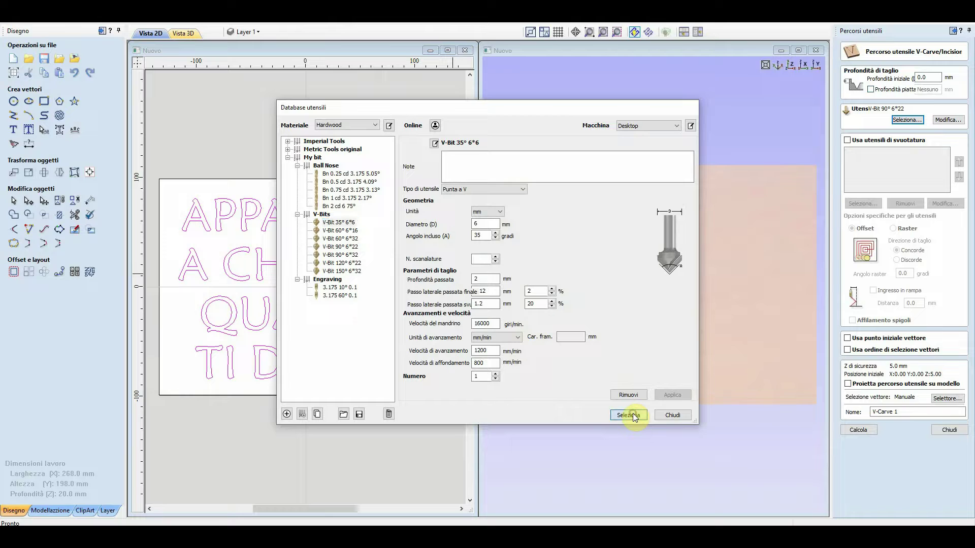
{"action": "left_click", "coordinate": [628, 415]}
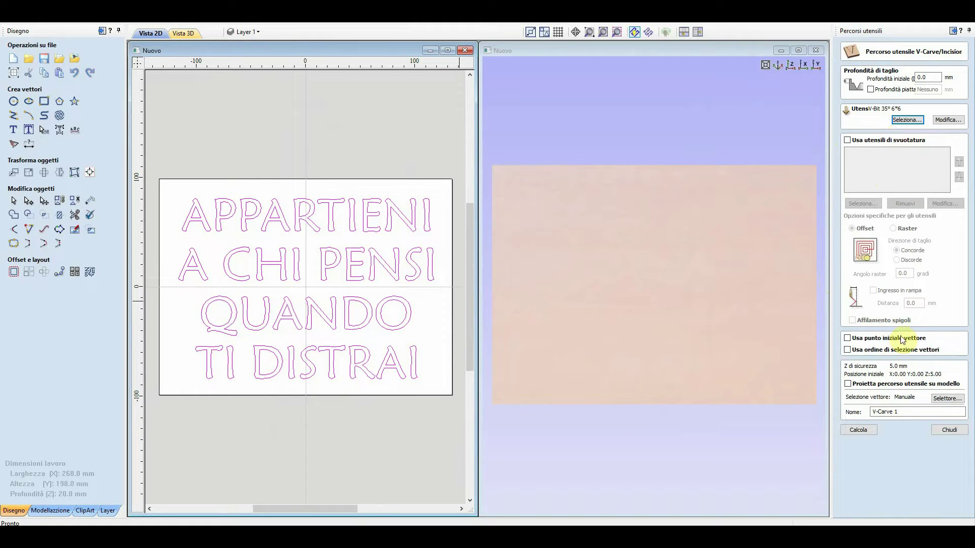
{"action": "left_click", "coordinate": [861, 431]}
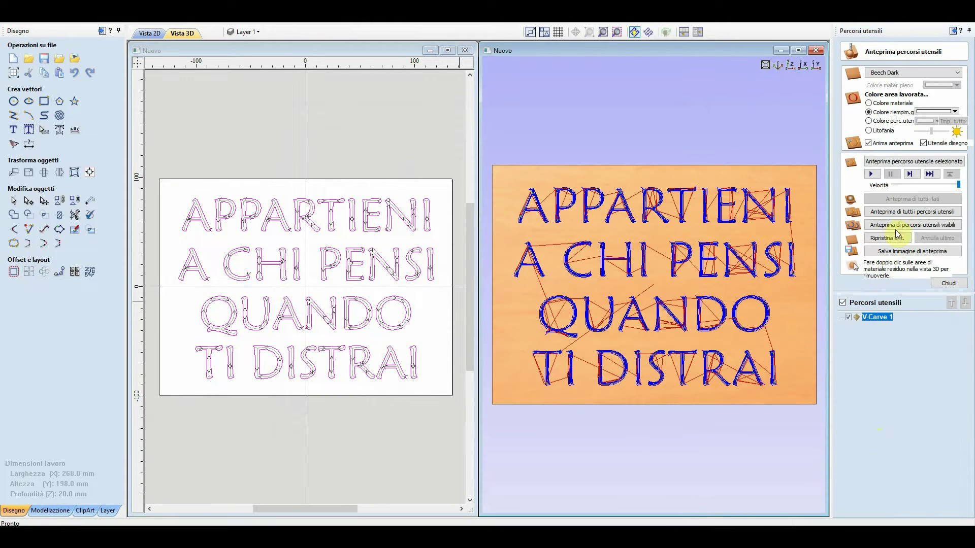
- Preview the selected V-Carve toolpath, show the machined area in the material colour and set the material to Oak Dark
{"action": "left_click", "coordinate": [883, 161]}
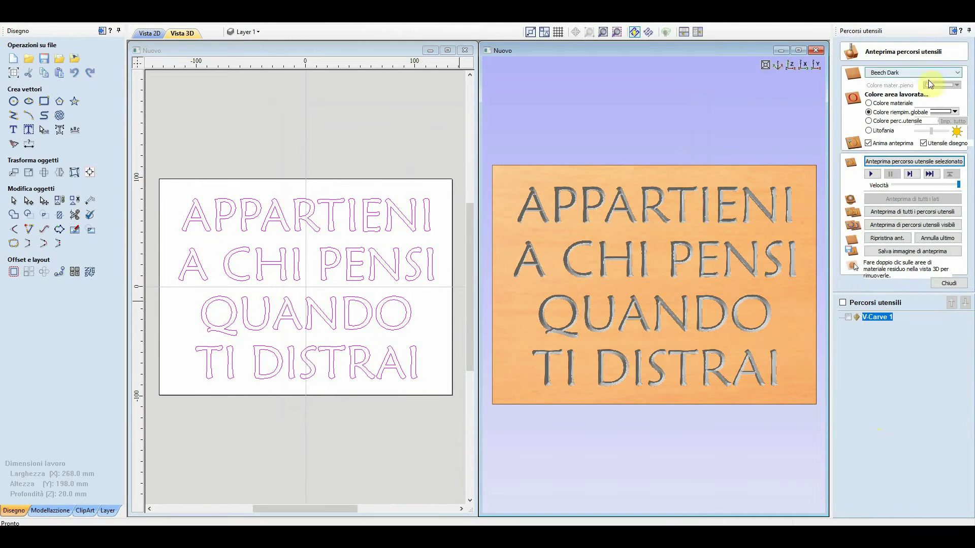
{"action": "left_click_drag", "start_coordinate": [931, 85], "coordinate": [956, 86]}
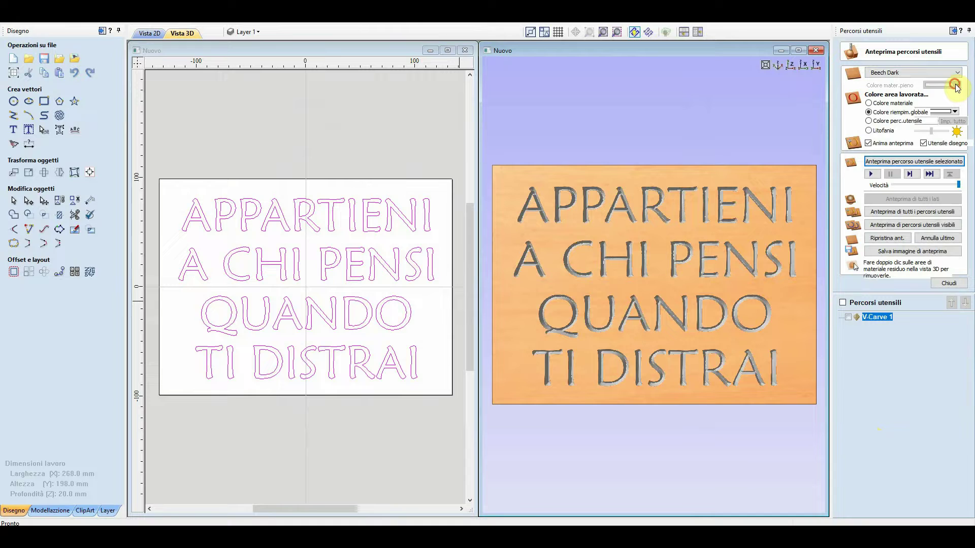
{"action": "left_click", "coordinate": [954, 112]}
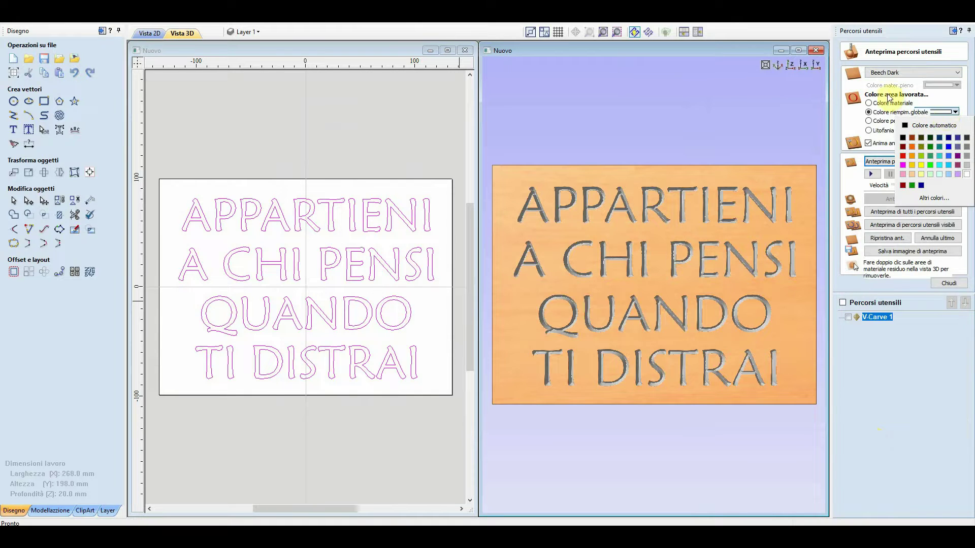
{"action": "left_click", "coordinate": [870, 104]}
{"action": "left_click", "coordinate": [870, 104]}
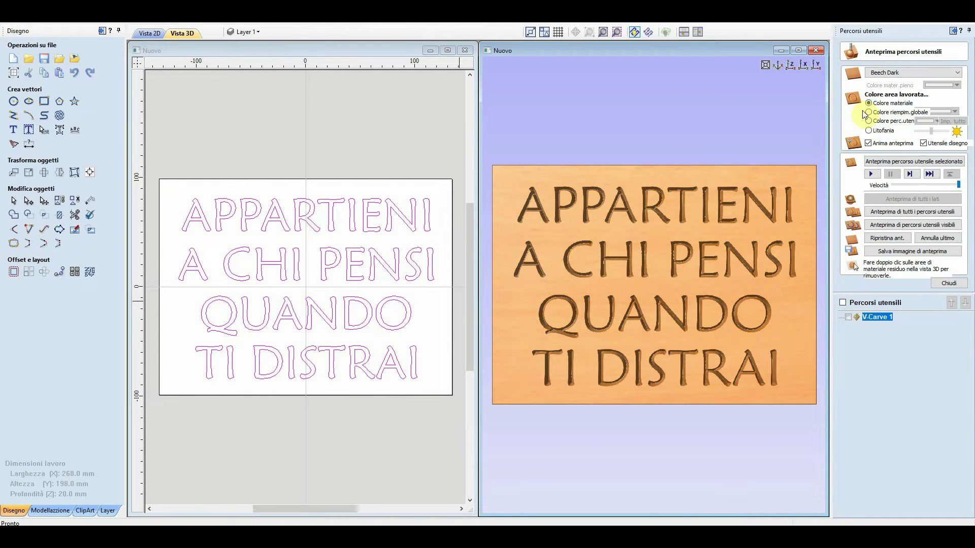
{"action": "left_click", "coordinate": [892, 72]}
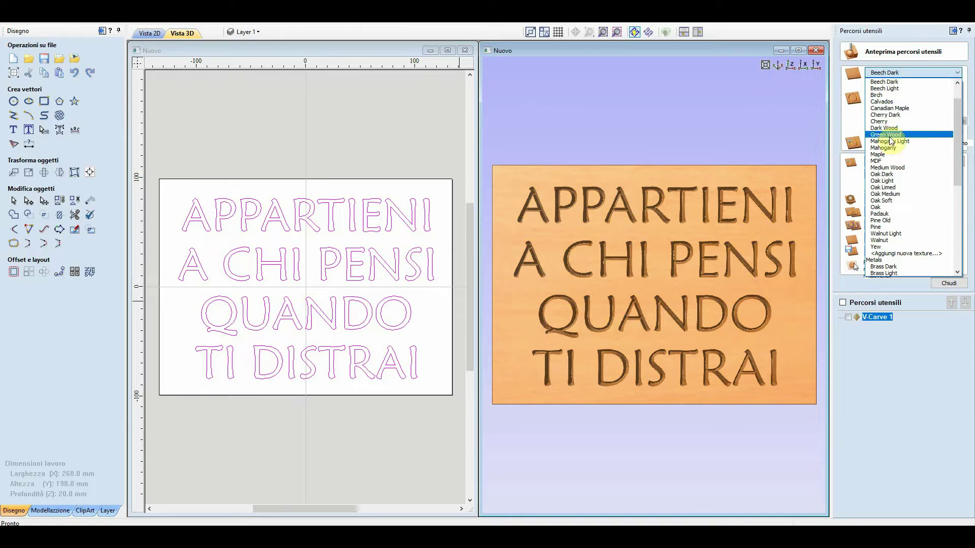
{"action": "left_click", "coordinate": [889, 174]}
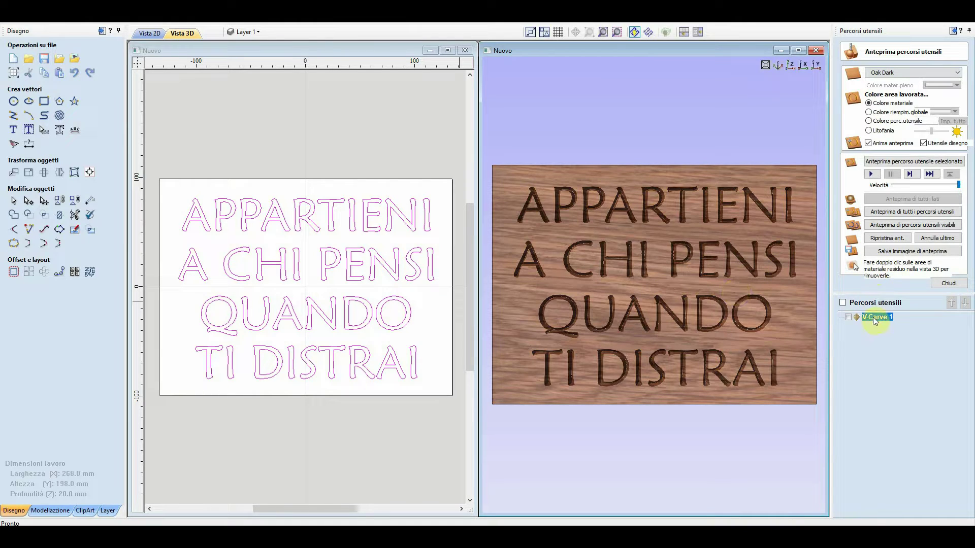
- Recalculate the V-Carve toolpath with the V-Bit 60° 6*16 tool, preview it, and check its summary and the carved panel
{"action": "mouse_move", "coordinate": [873, 317]}
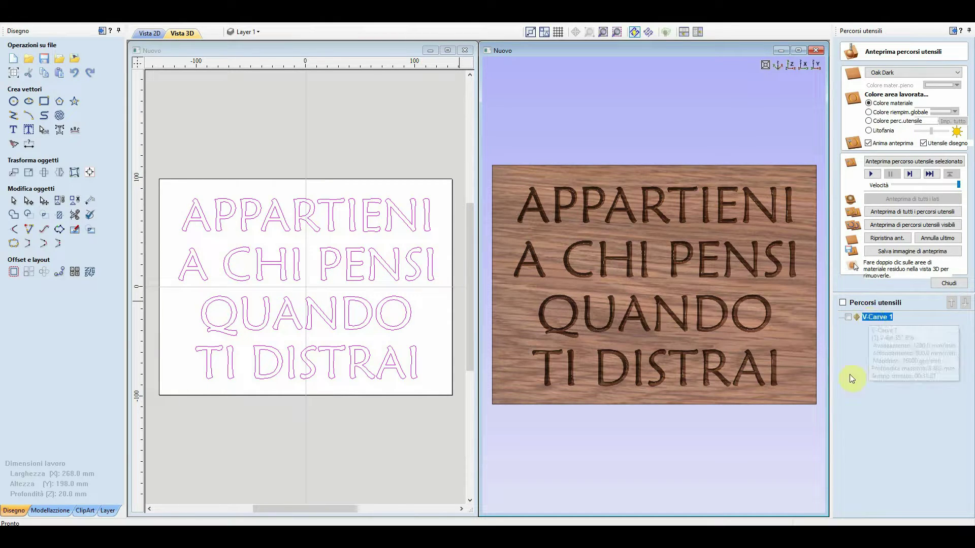
{"action": "double_click", "coordinate": [876, 317]}
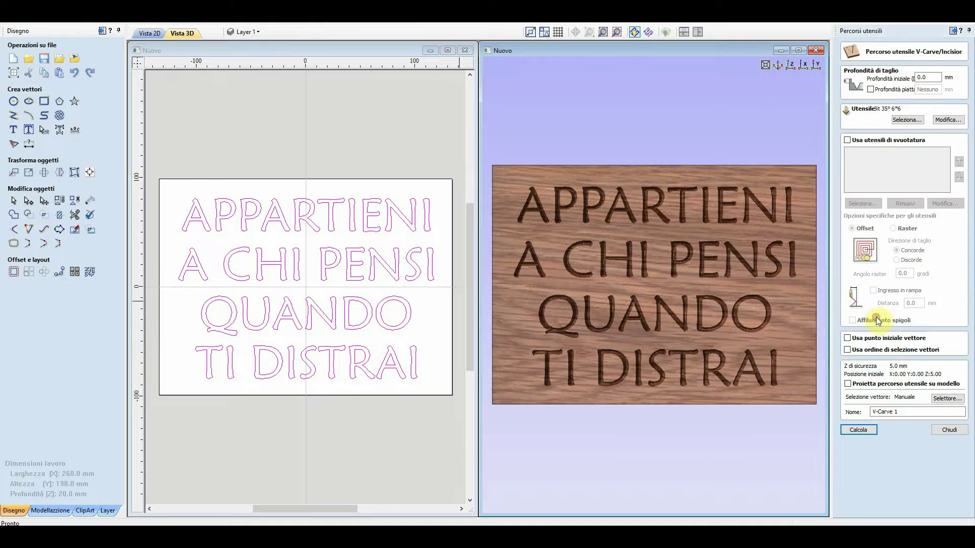
{"action": "left_click", "coordinate": [898, 122]}
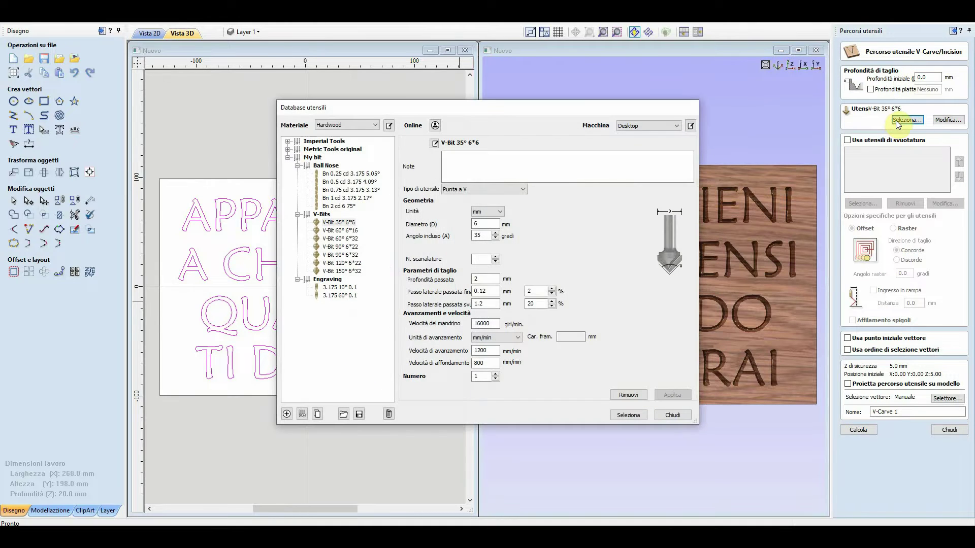
{"action": "left_click", "coordinate": [340, 231]}
{"action": "left_click", "coordinate": [629, 415]}
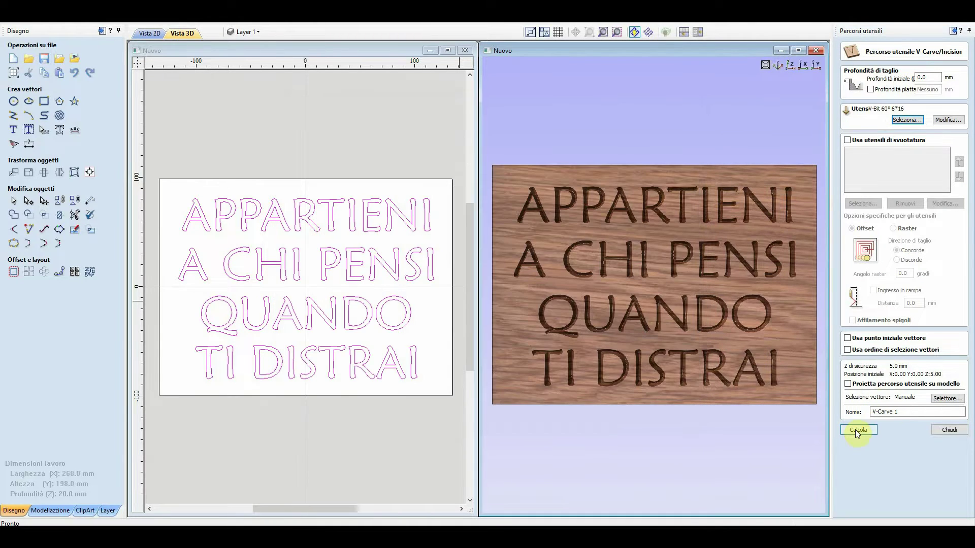
{"action": "left_click", "coordinate": [857, 429]}
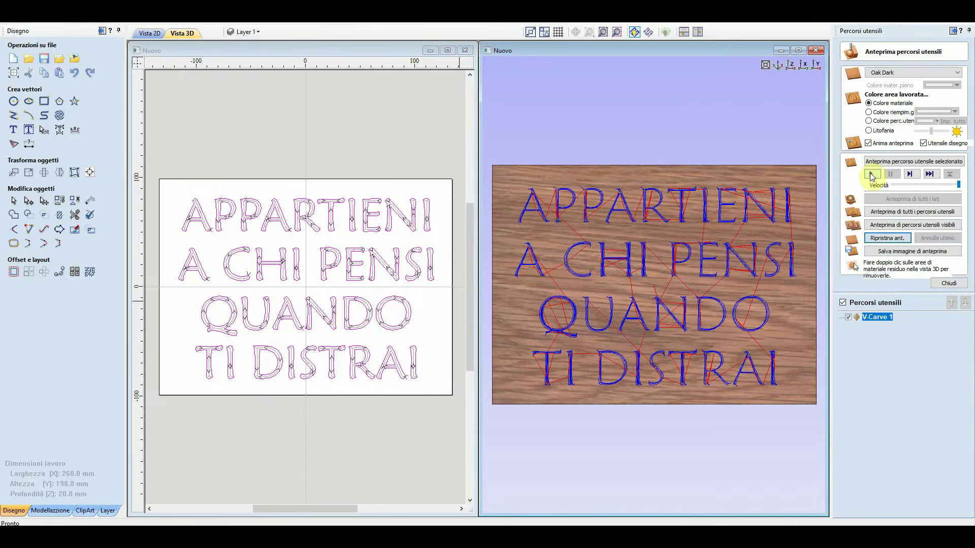
{"action": "left_click", "coordinate": [877, 161]}
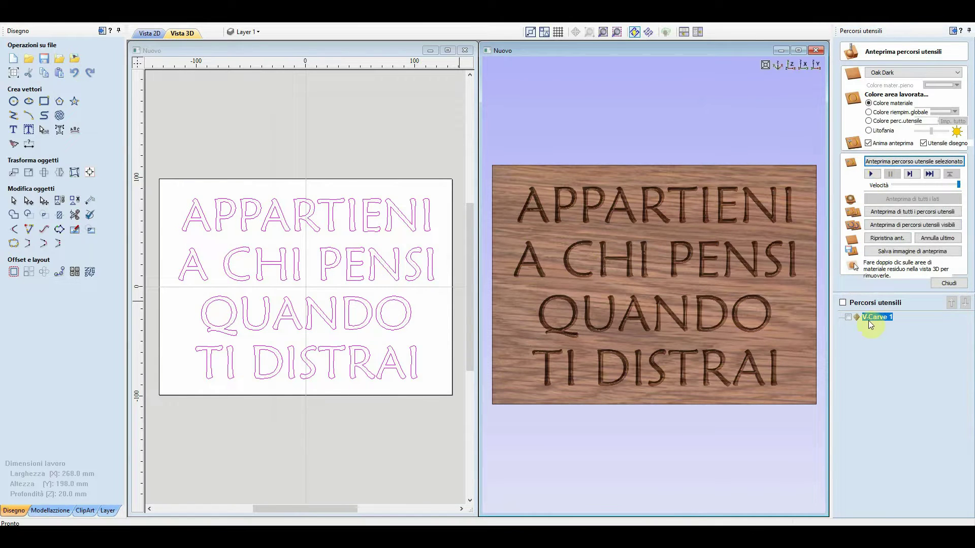
{"action": "mouse_move", "coordinate": [868, 316]}
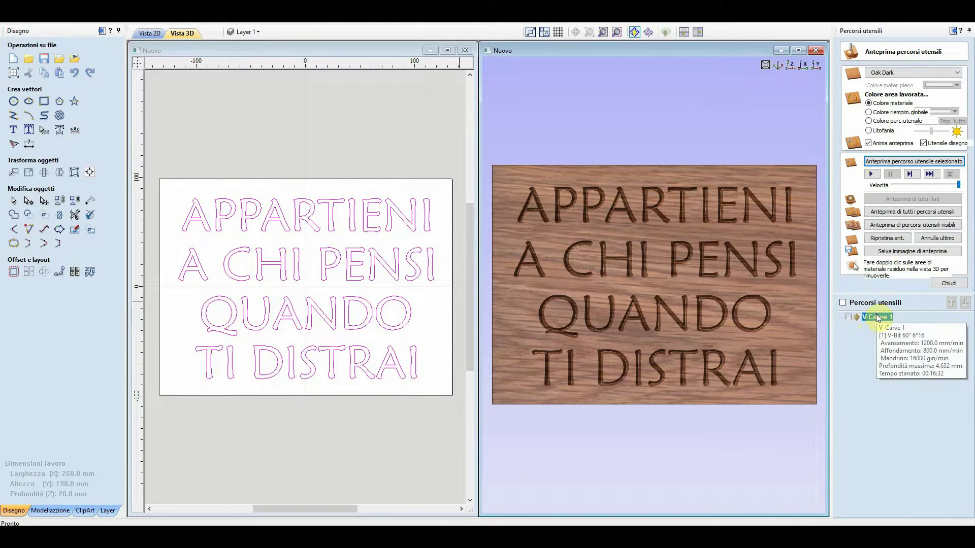
{"action": "scroll", "coordinate": [644, 319], "scroll_direction": "up", "scroll_amount": 3}
{"action": "left_click_drag", "start_coordinate": [626, 296], "coordinate": [636, 272]}
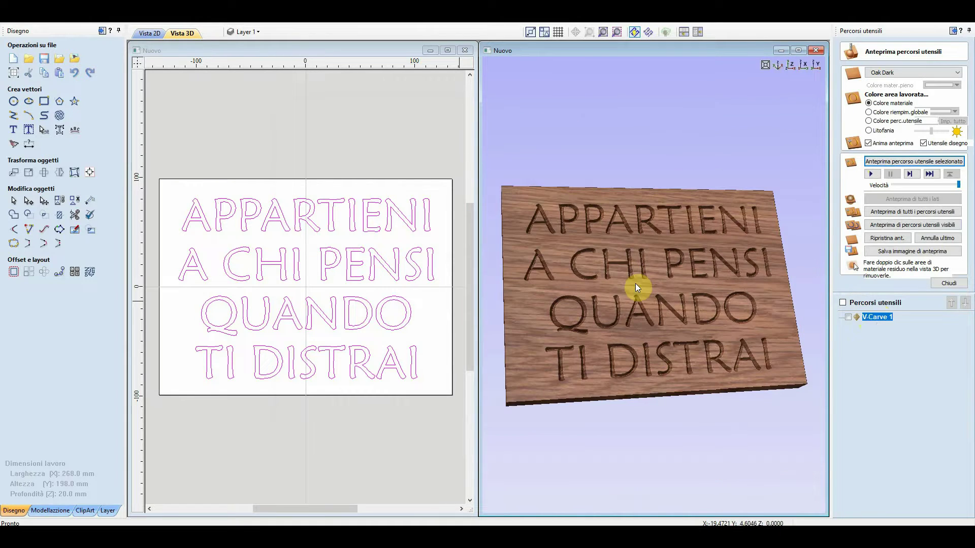
{"action": "left_click", "coordinate": [788, 64]}
- Recalculate the V-Carve toolpath with the V-Bit 90° 6*22 tool and check its summary
{"action": "double_click", "coordinate": [877, 316]}
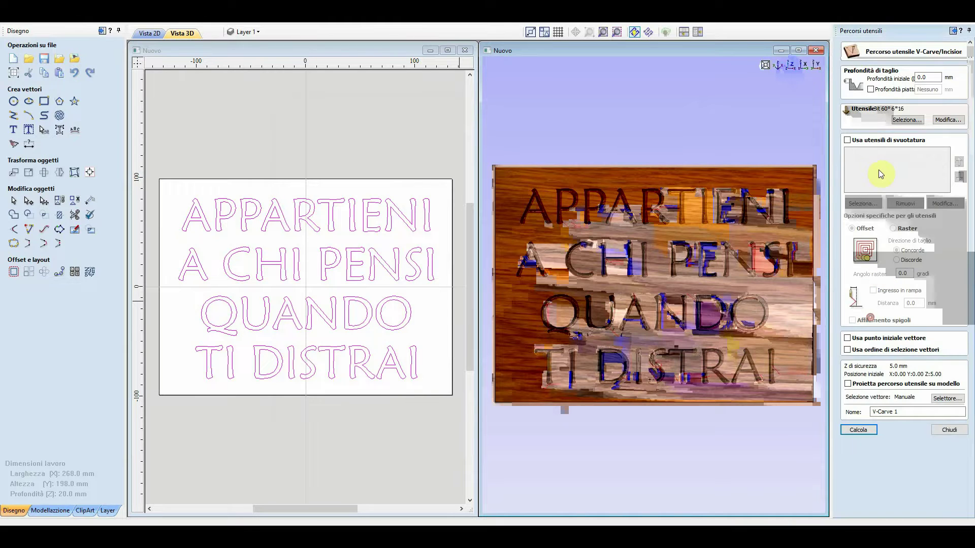
{"action": "left_click", "coordinate": [903, 123]}
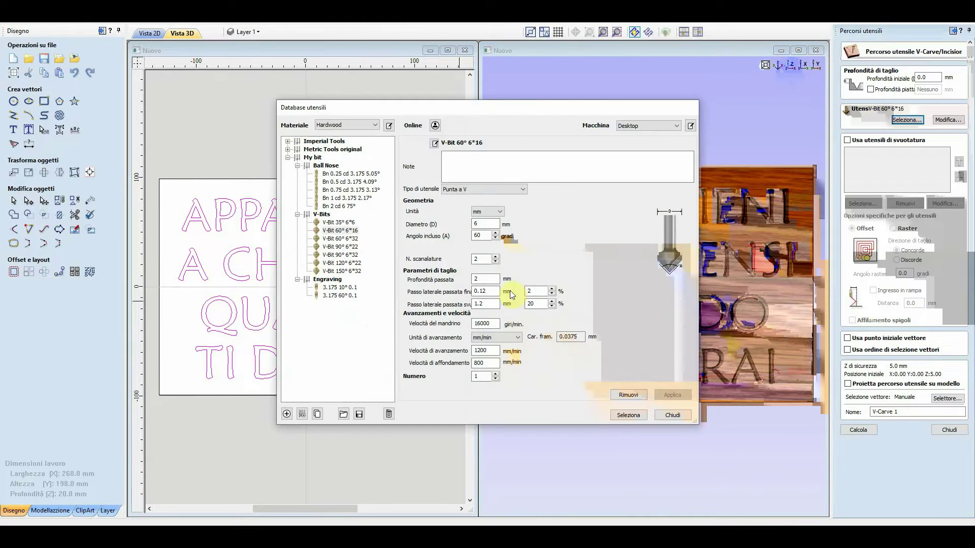
{"action": "left_click", "coordinate": [340, 247]}
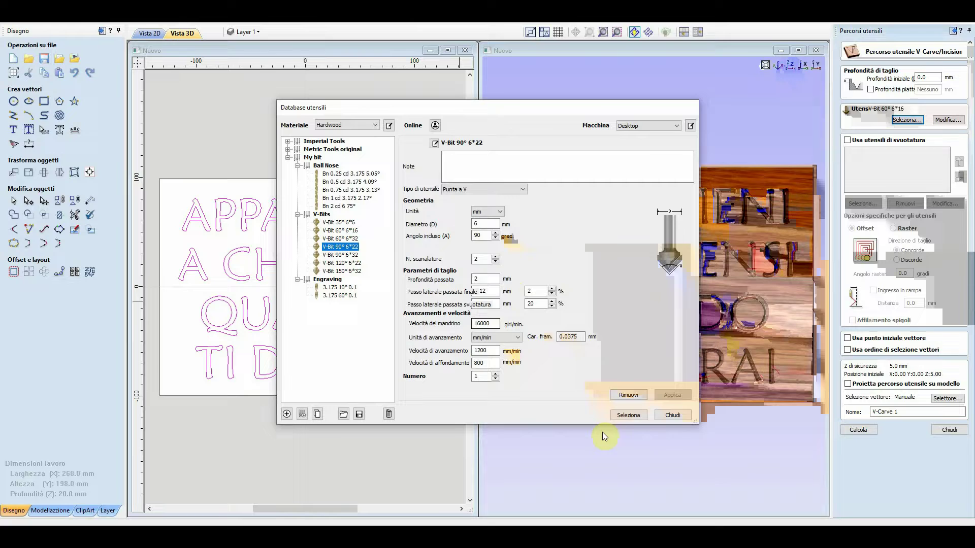
{"action": "left_click", "coordinate": [630, 415]}
{"action": "left_click", "coordinate": [864, 429]}
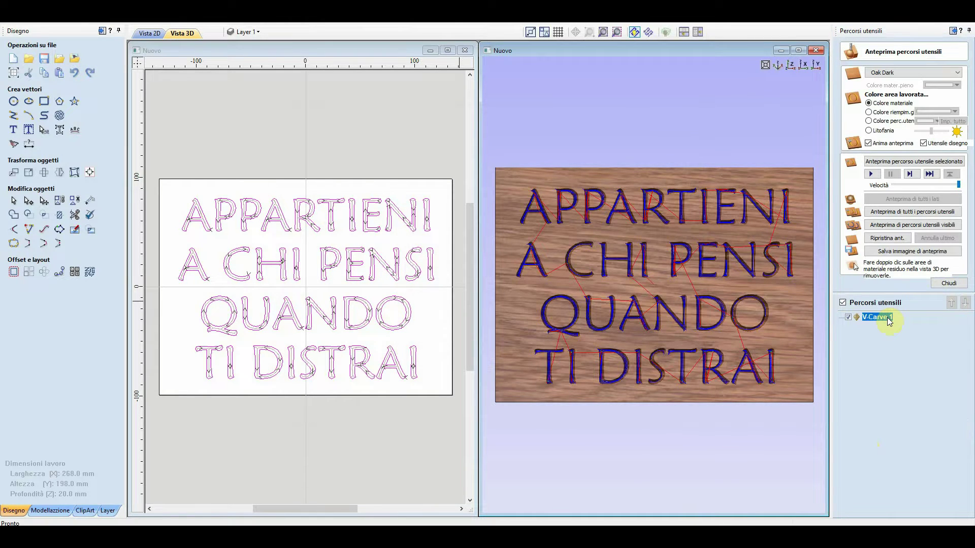
{"action": "mouse_move", "coordinate": [889, 322]}
- Set the V-Bit 90° 6*22 pass depth to 3 mm, recalculate the V-Carve toolpath and check its estimated time
{"action": "double_click", "coordinate": [879, 318]}
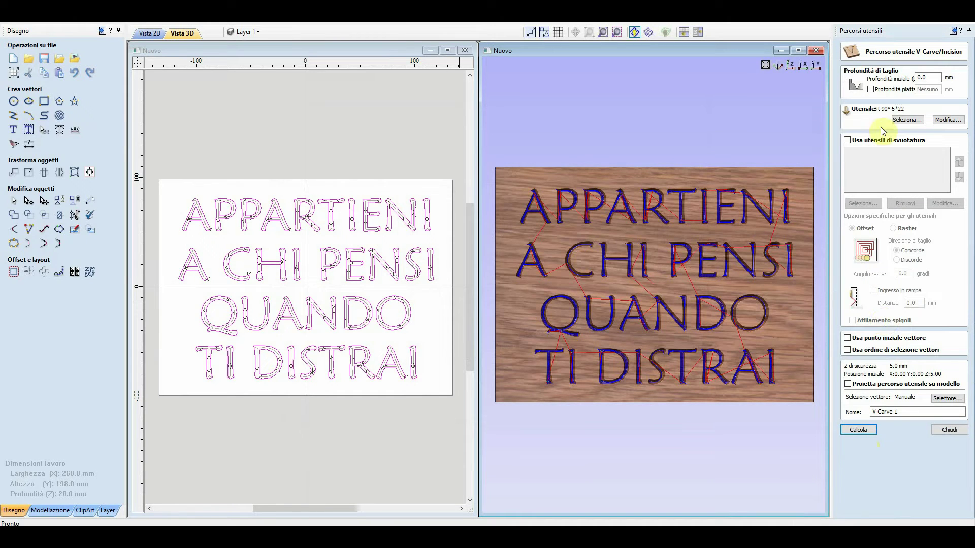
{"action": "left_click", "coordinate": [904, 120]}
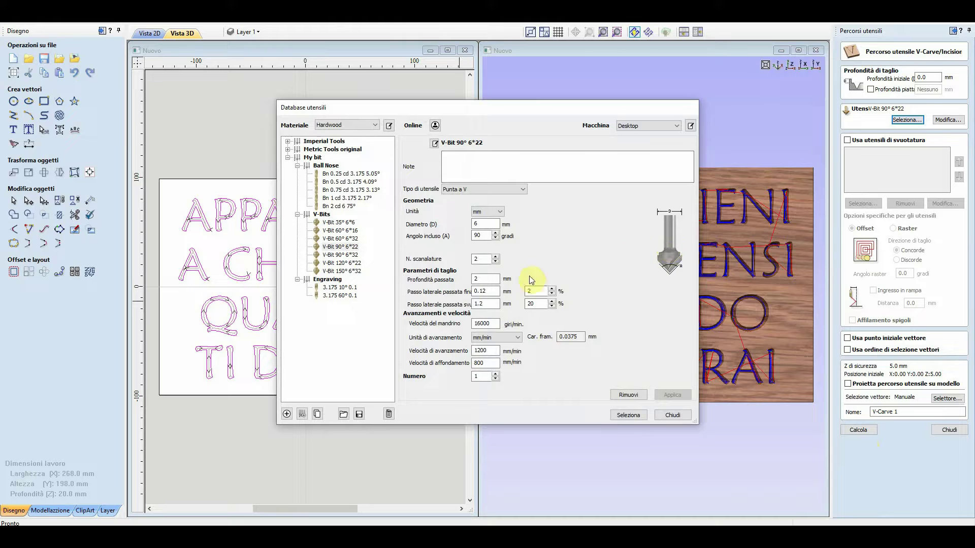
{"action": "double_click", "coordinate": [479, 278]}
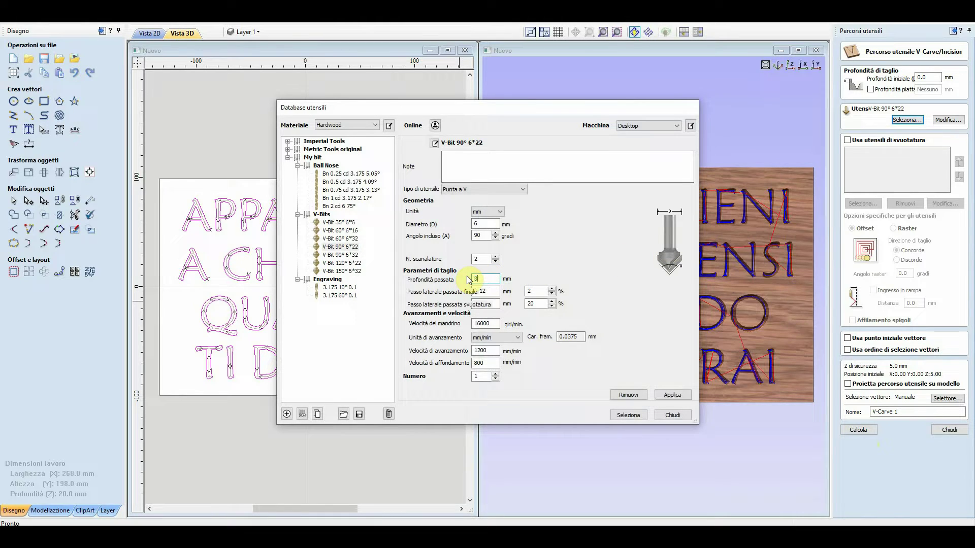
{"action": "type", "text": "3"}
{"action": "left_click", "coordinate": [629, 415]}
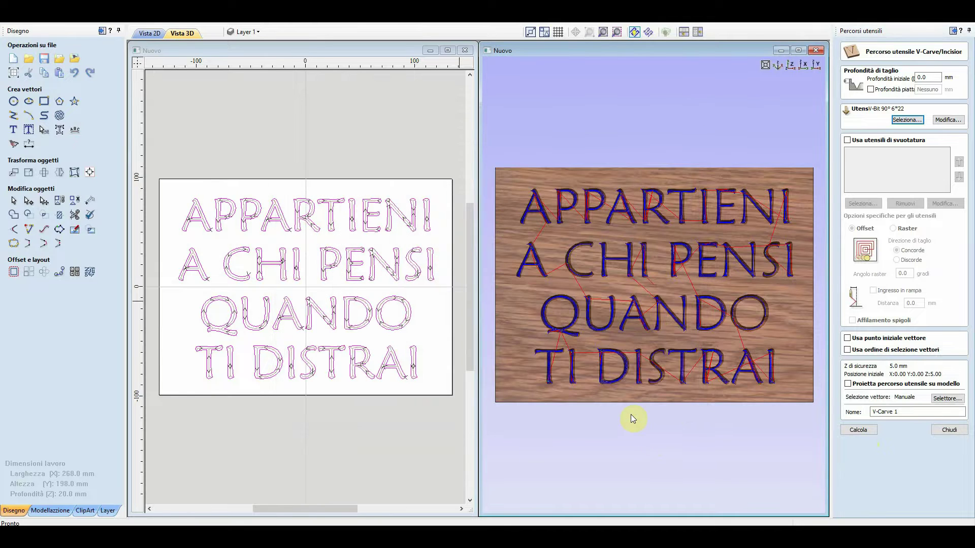
{"action": "left_click", "coordinate": [861, 430]}
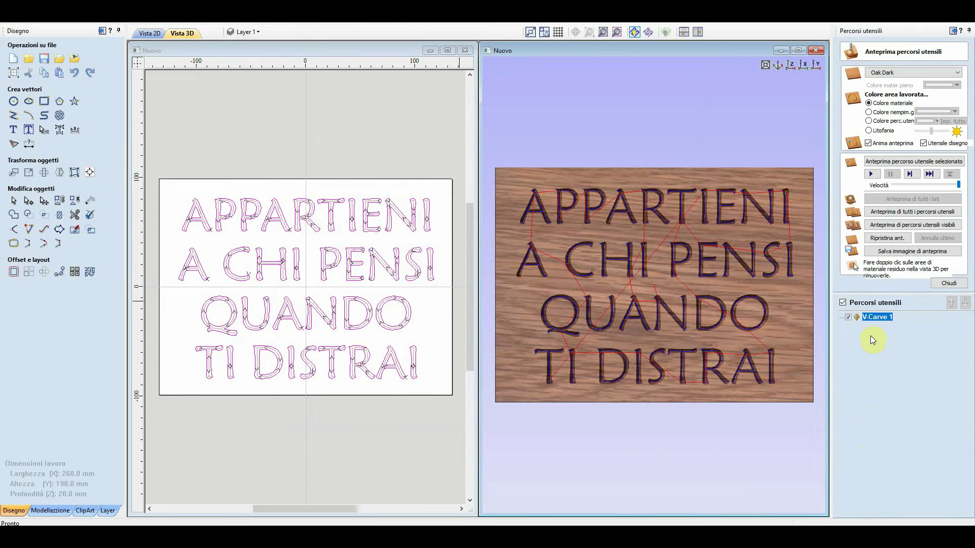
{"action": "mouse_move", "coordinate": [871, 320]}
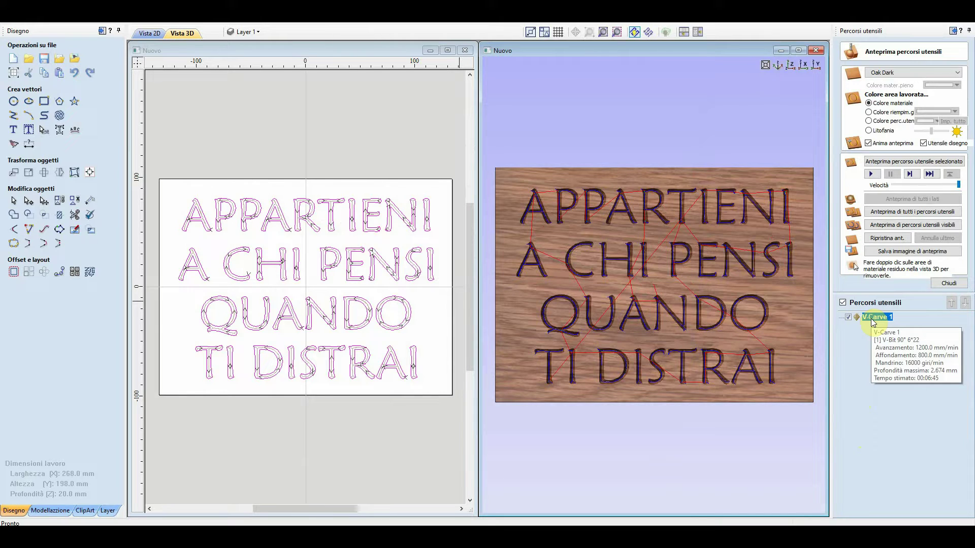
- Set the V-Bit 90° 6*22 pass depth to 2 mm, apply it, recalculate the V-Carve toolpath and check its estimated time
{"action": "double_click", "coordinate": [871, 318]}
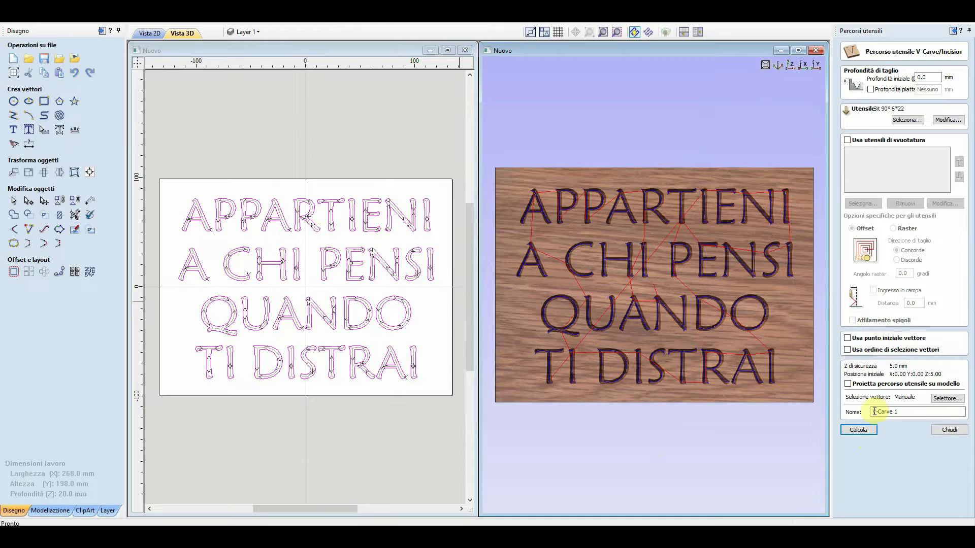
{"action": "left_click", "coordinate": [907, 120]}
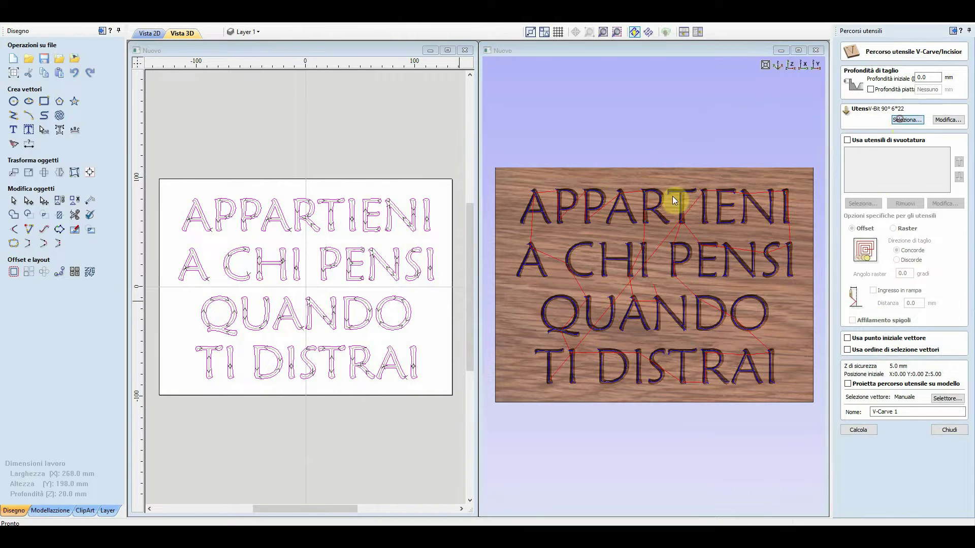
{"action": "double_click", "coordinate": [492, 279]}
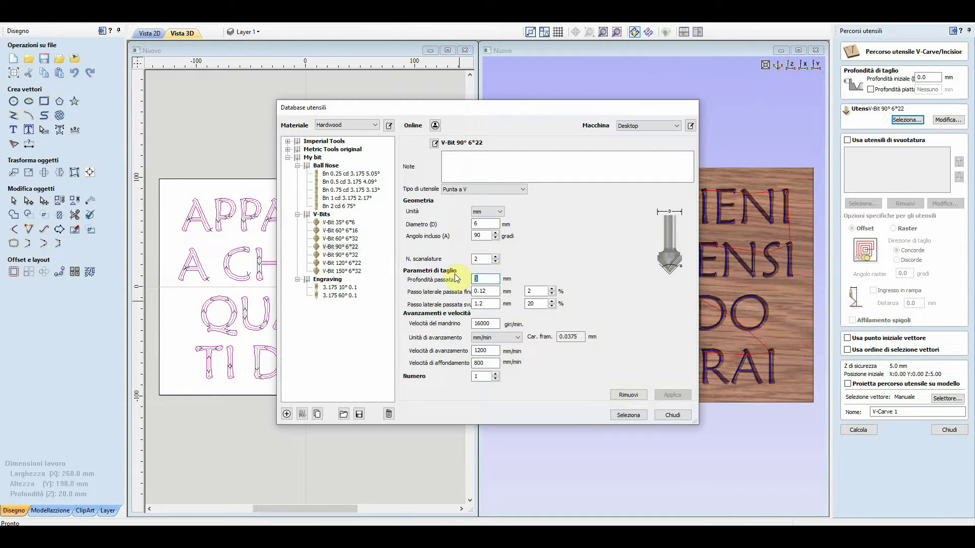
{"action": "type", "text": "2"}
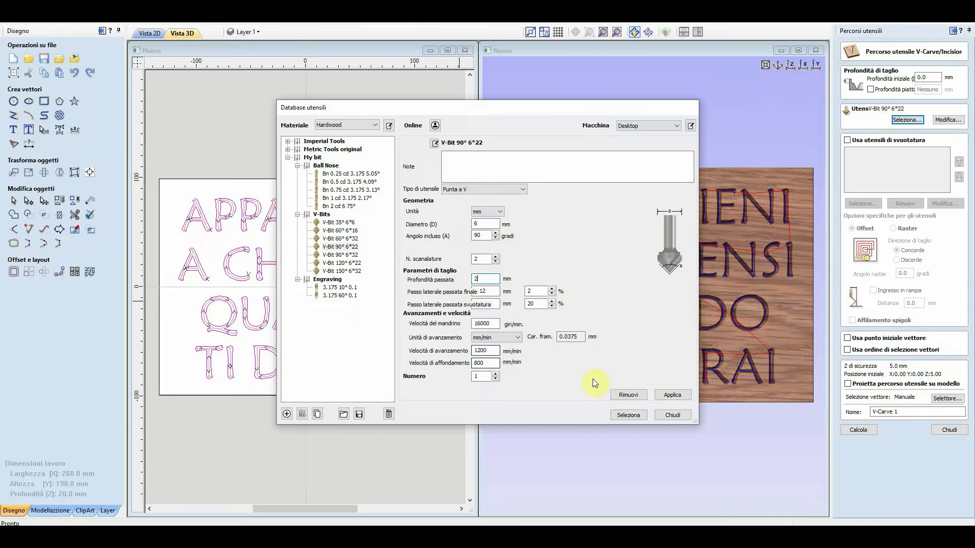
{"action": "left_click", "coordinate": [672, 395]}
{"action": "left_click", "coordinate": [622, 414]}
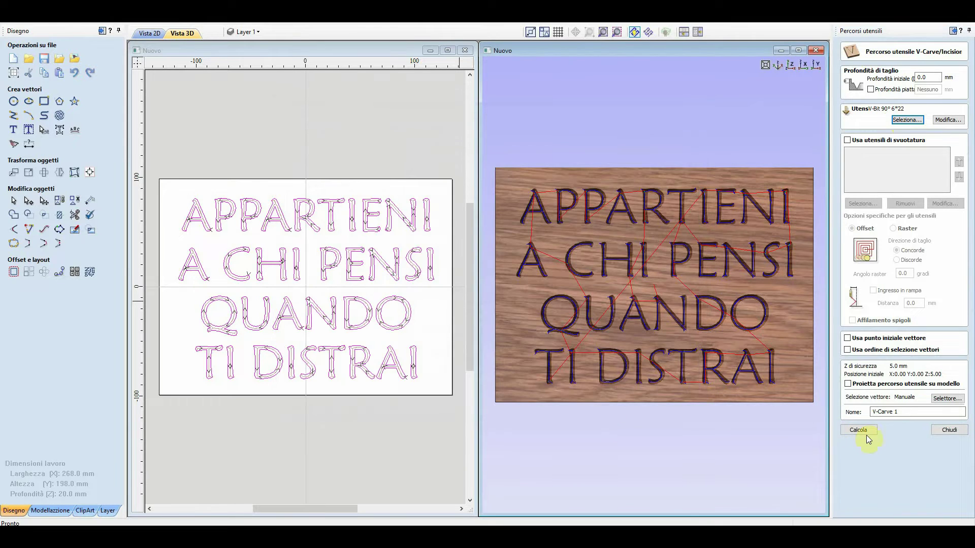
{"action": "left_click", "coordinate": [863, 429]}
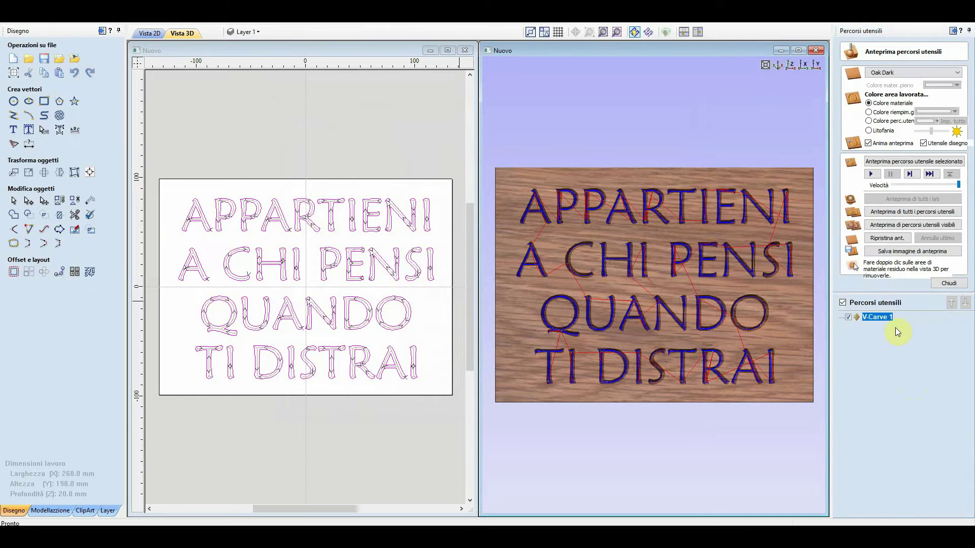
{"action": "mouse_move", "coordinate": [885, 321]}
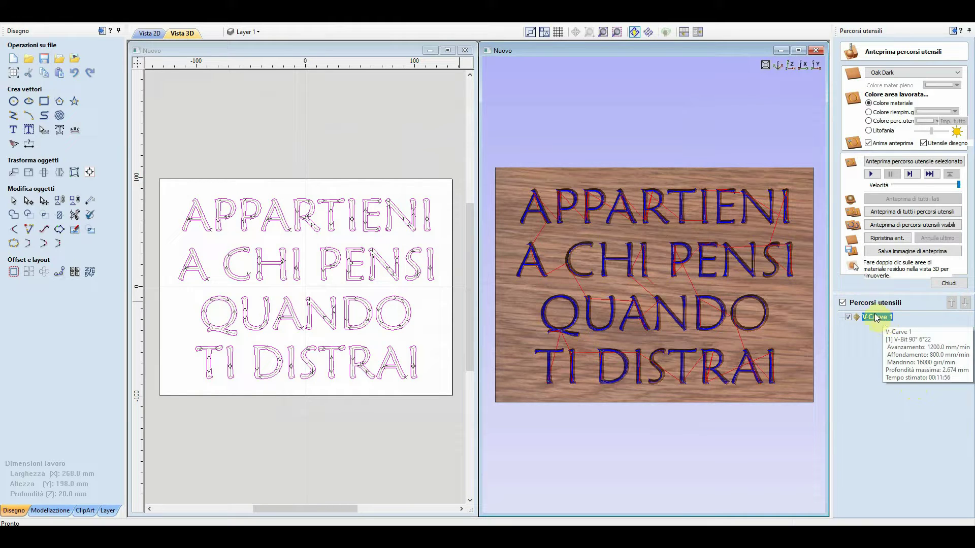
- Close the toolpath preview settings and maximize the 3D view
{"action": "left_click", "coordinate": [949, 283]}
{"action": "left_click_drag", "start_coordinate": [718, 283], "coordinate": [680, 228]}
{"action": "left_click", "coordinate": [798, 51]}
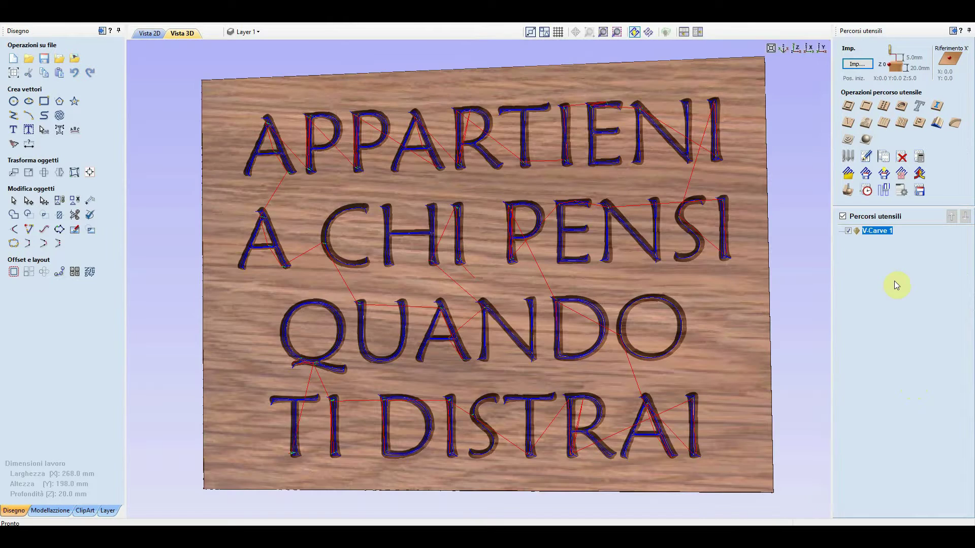
- Reopen the toolpath preview, turn off preview animation and tool drawing, and hide the V-Carve toolpath lines to inspect the carved lettering
{"action": "left_click", "coordinate": [848, 191]}
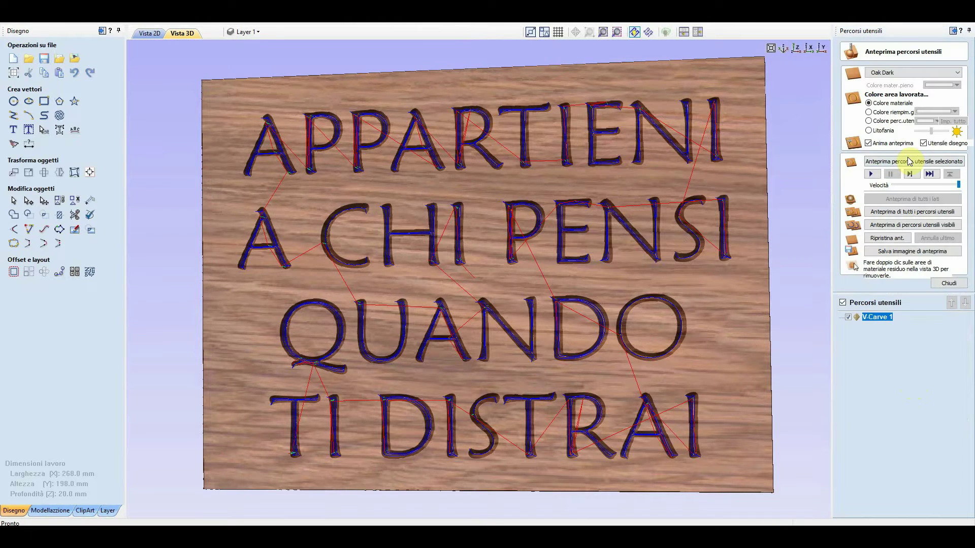
{"action": "left_click", "coordinate": [923, 144]}
{"action": "left_click", "coordinate": [869, 144]}
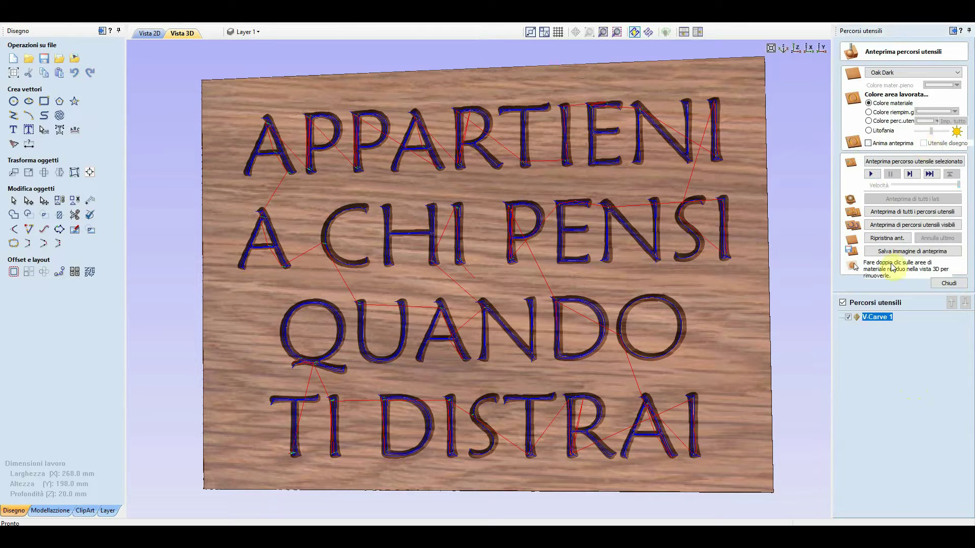
{"action": "left_click", "coordinate": [846, 317]}
{"action": "left_click_drag", "start_coordinate": [639, 288], "coordinate": [675, 289]}
{"action": "scroll", "coordinate": [522, 370], "scroll_direction": "up", "scroll_amount": 2}
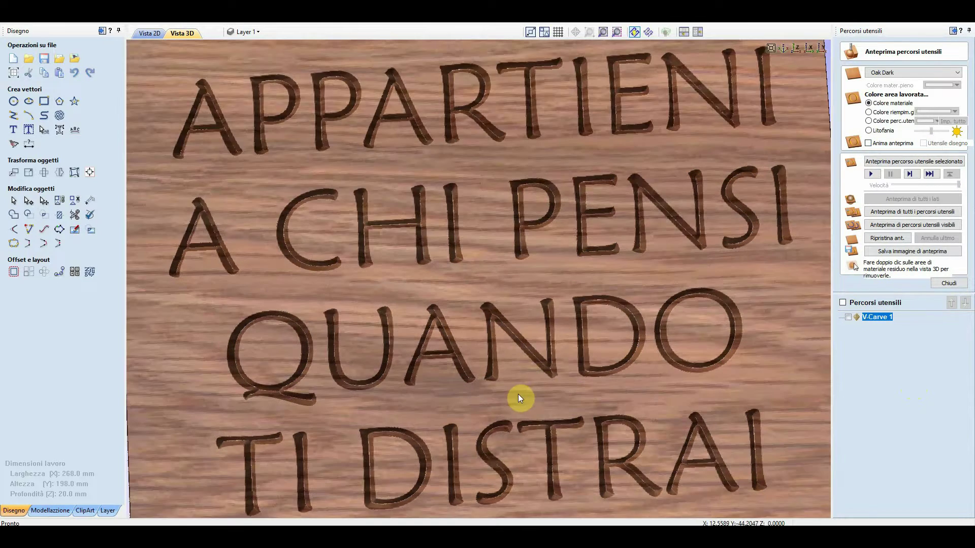
- Inspect the whole carved board from a tilted 3D viewpoint and close the toolpath preview
{"action": "scroll", "coordinate": [519, 396], "scroll_direction": "down", "scroll_amount": 3}
{"action": "left_click_drag", "start_coordinate": [519, 418], "coordinate": [617, 289]}
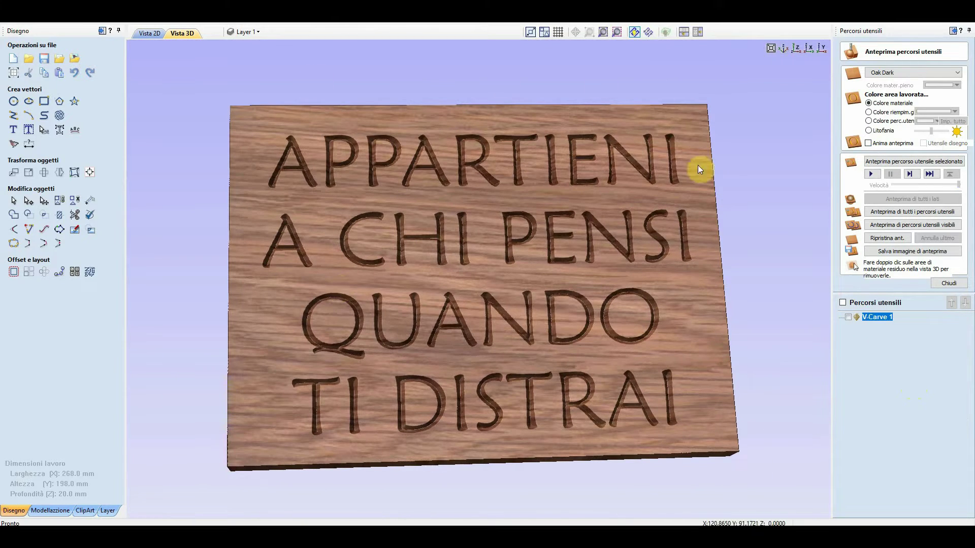
{"action": "scroll", "coordinate": [412, 211], "scroll_direction": "down", "scroll_amount": 2}
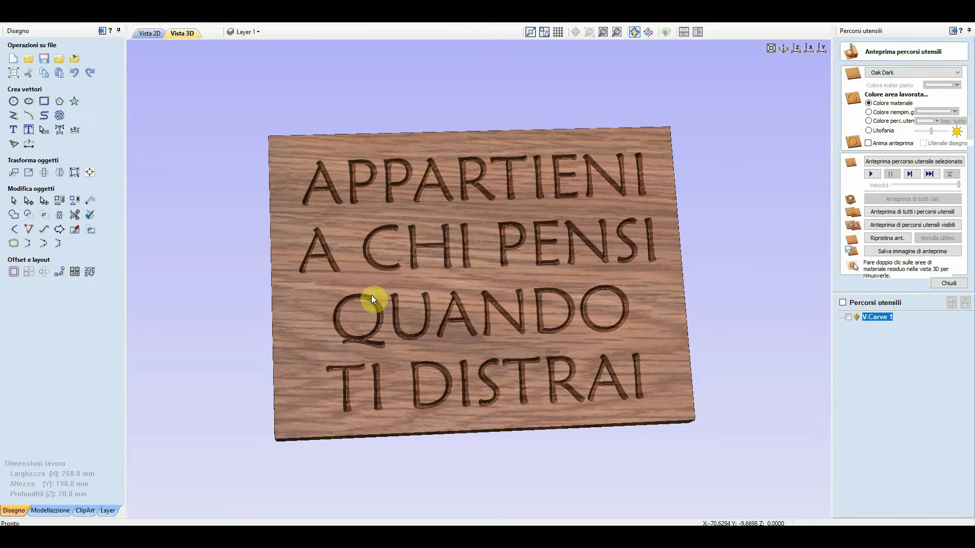
{"action": "left_click", "coordinate": [949, 283]}
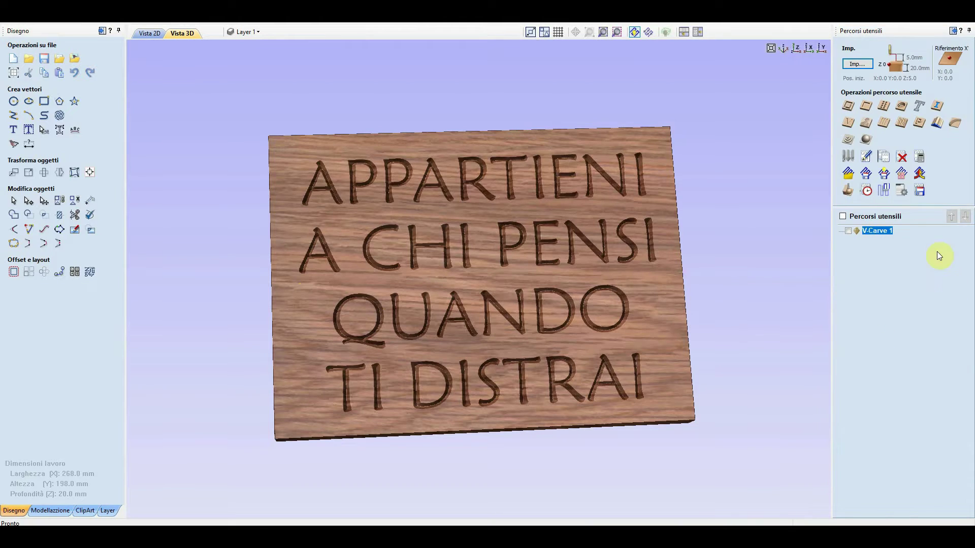
- Save the selected V-Carve 1 toolpath to the Desktop as V-Carve 1 with the Mach2/3 Arcs (mm) (*.txt) post processor
{"action": "left_click", "coordinate": [919, 187]}
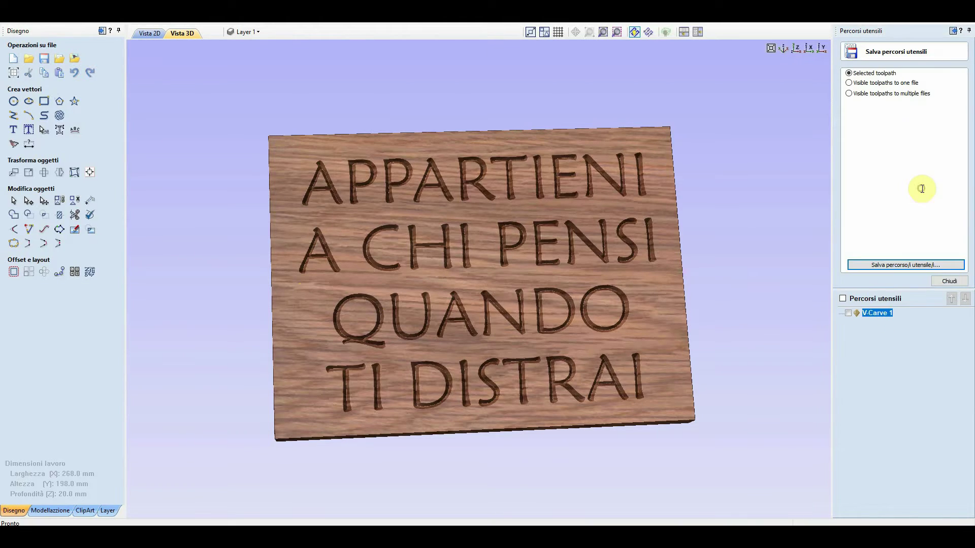
{"action": "left_click", "coordinate": [891, 265]}
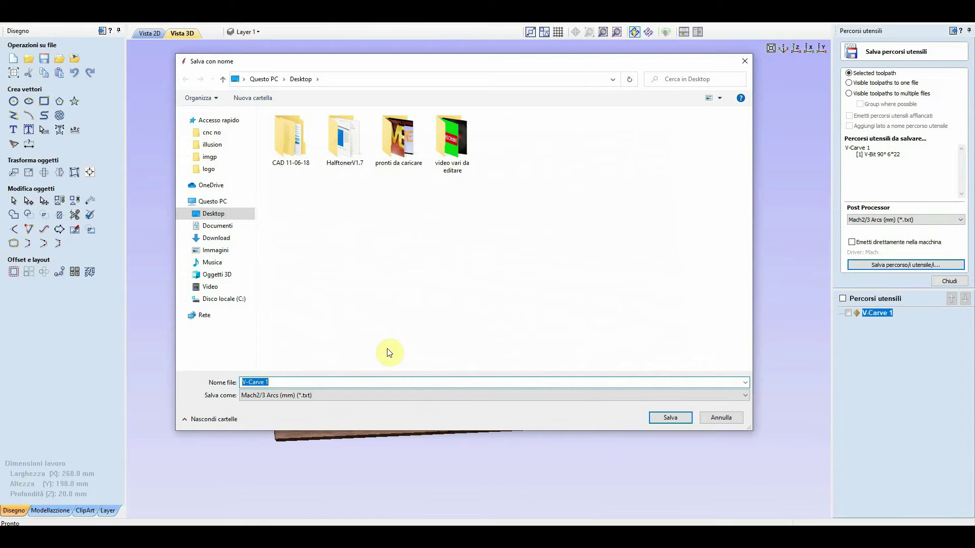
{"action": "left_click", "coordinate": [659, 417]}
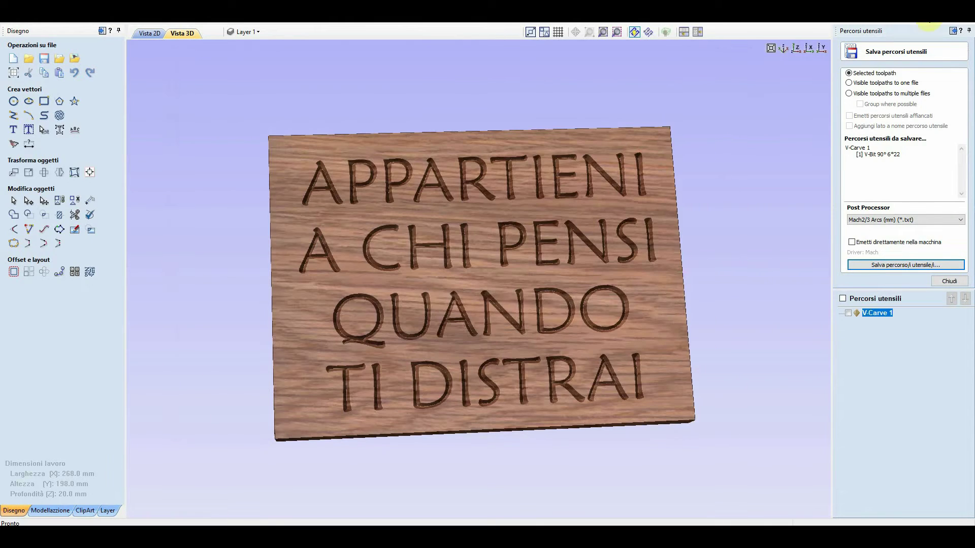
- Exit the program and discard the changes made to the new job
{"action": "scroll", "coordinate": [618, 345], "scroll_direction": "up", "scroll_amount": 2}
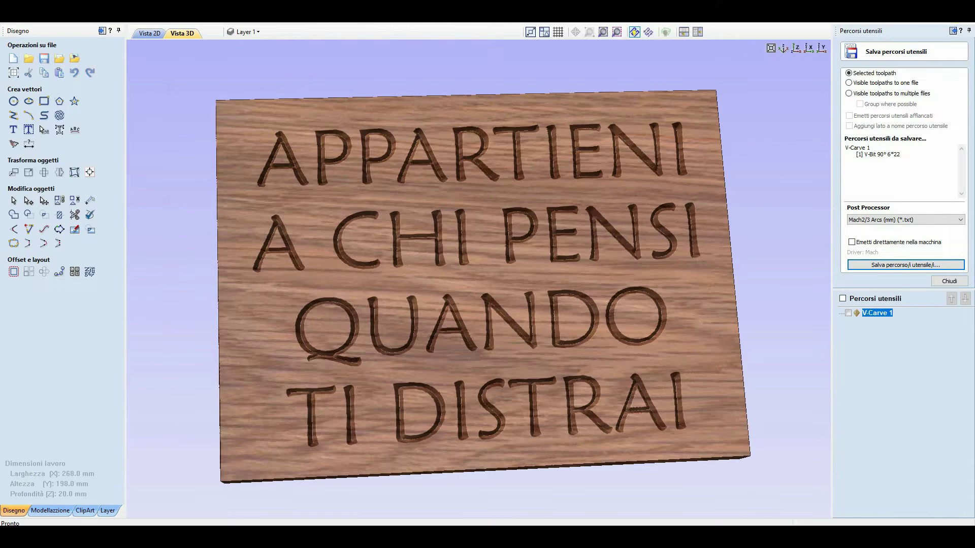
{"action": "key", "text": "alt+F4"}
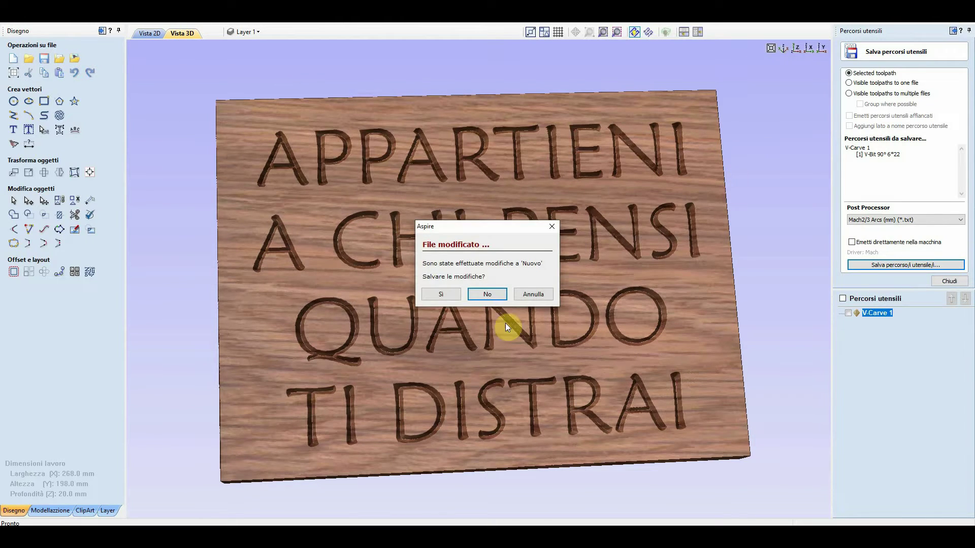
{"action": "left_click", "coordinate": [487, 294]}
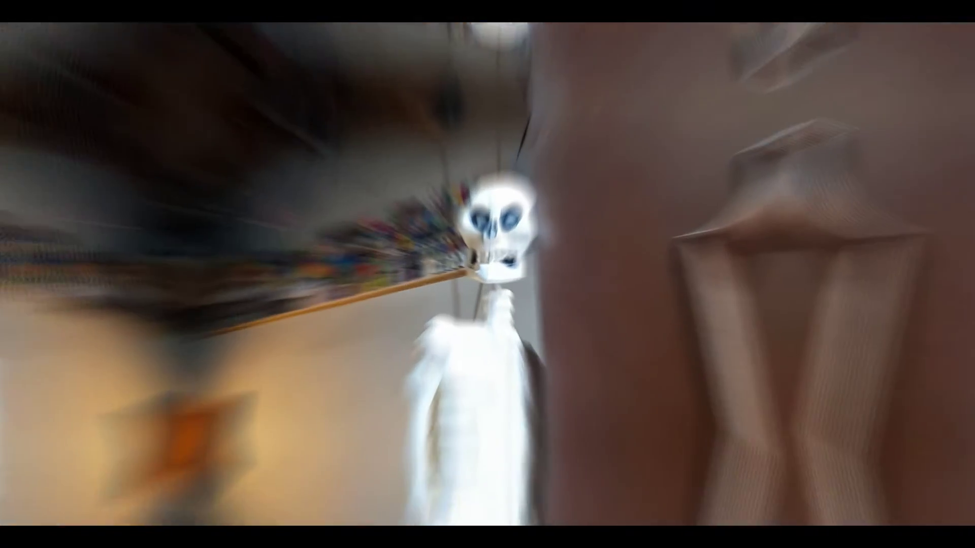